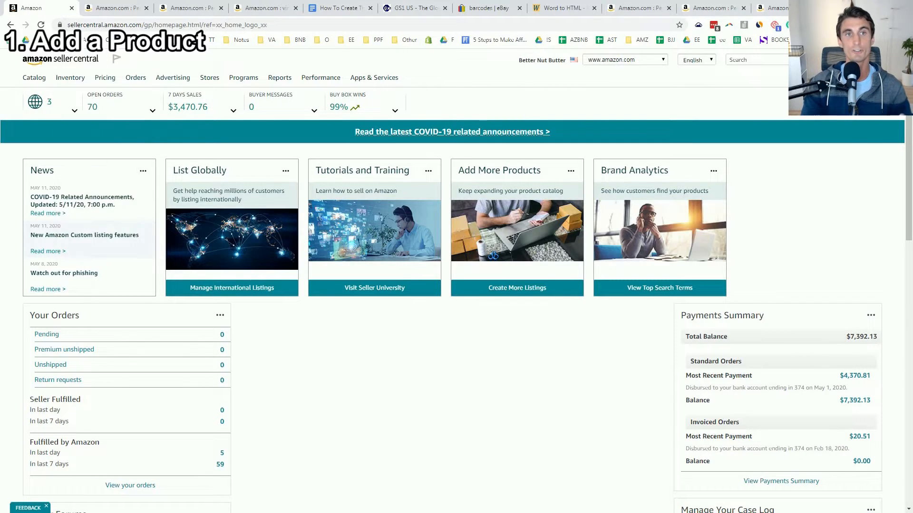
Step: Examine the gallery images of the macadamia, coconut and cashew nut butter listing and glance at the vino cards search results
click(184, 12)
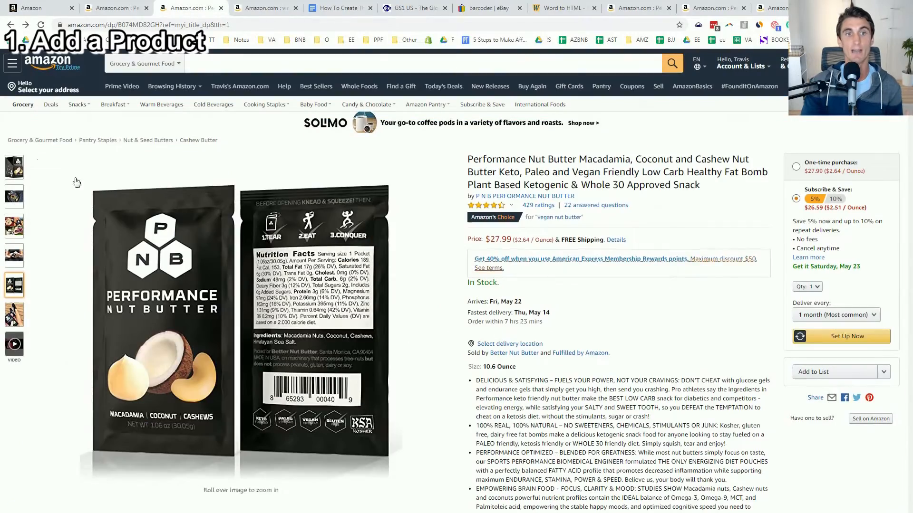
mouse_move(22, 176)
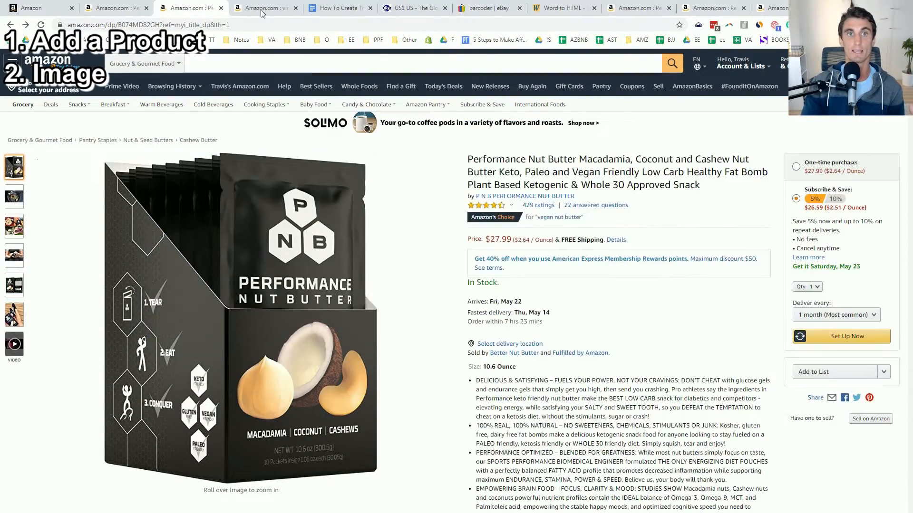
click(260, 9)
click(199, 9)
click(267, 11)
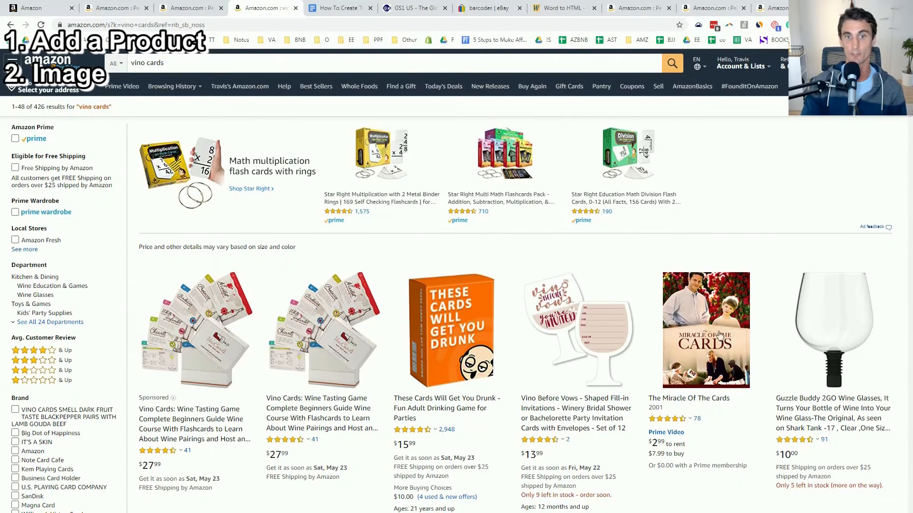
click(176, 9)
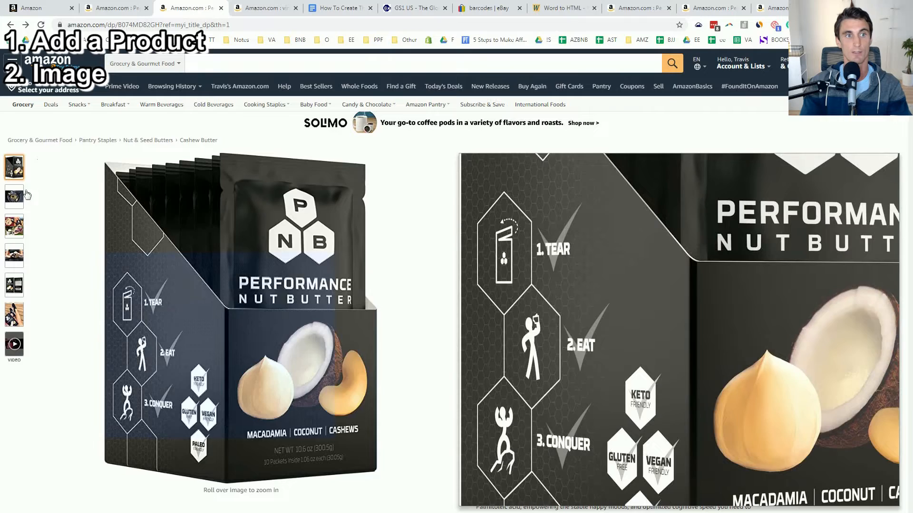
mouse_move(18, 200)
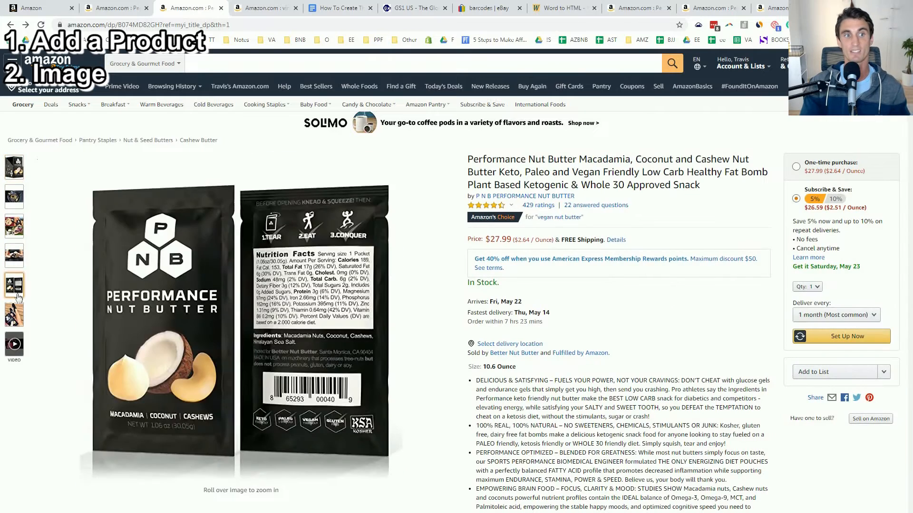
mouse_move(19, 323)
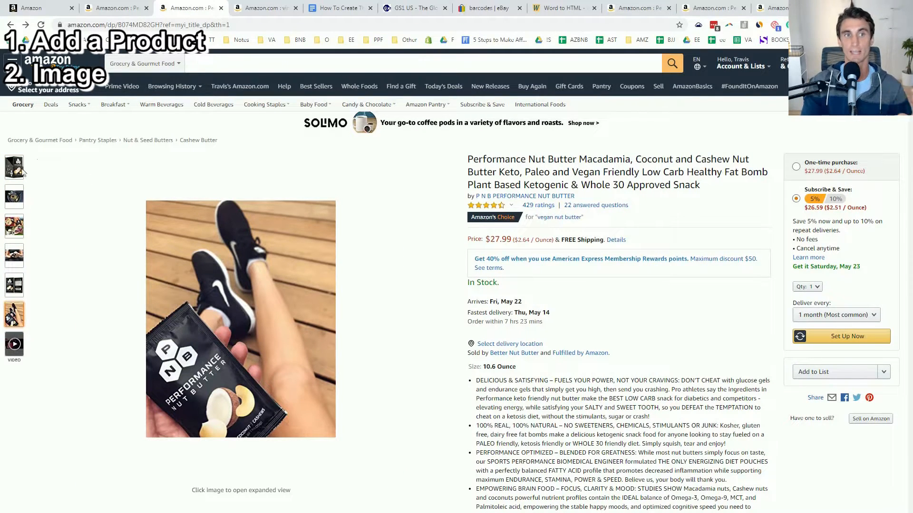
mouse_move(18, 172)
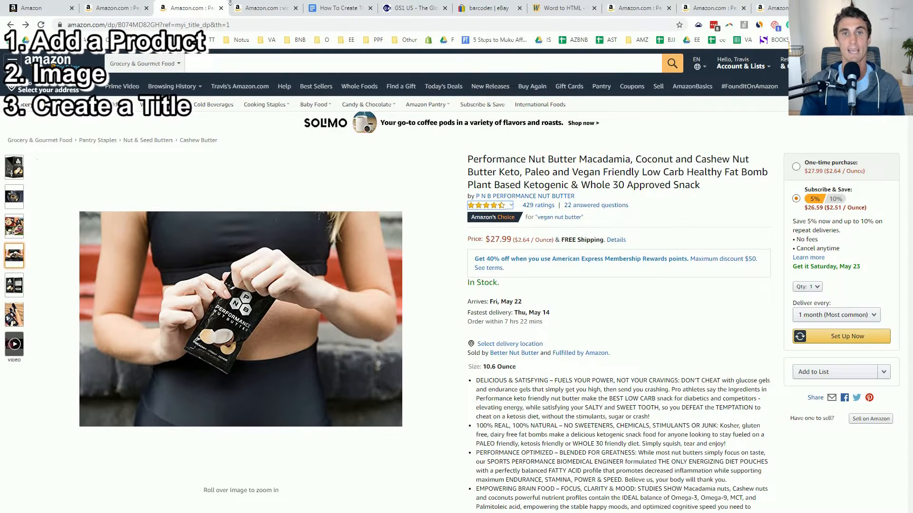
Step: Compare with the vino cards search results and highlight the full title of the nut butter listing
click(273, 9)
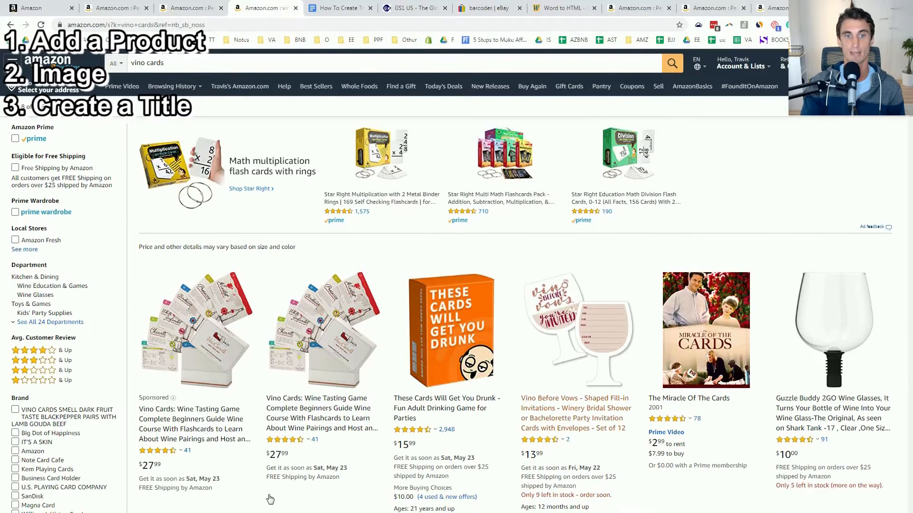
click(183, 8)
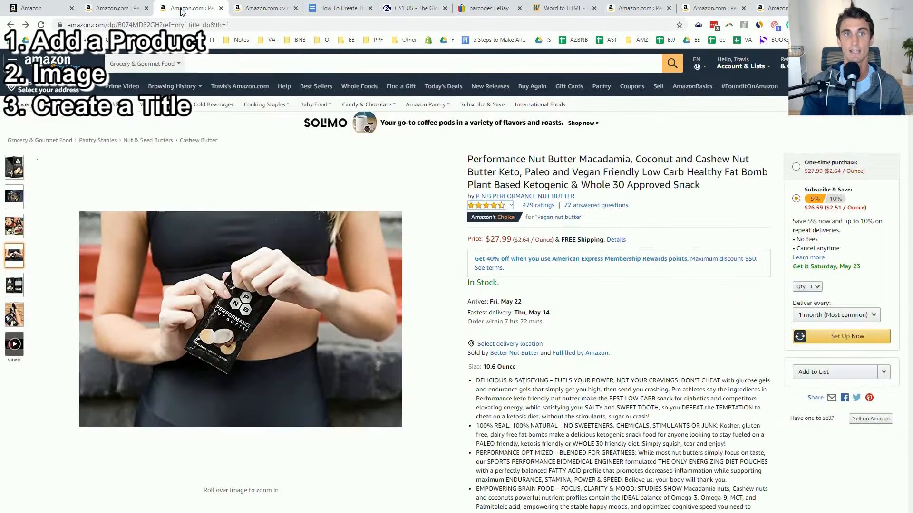
triple_click(658, 172)
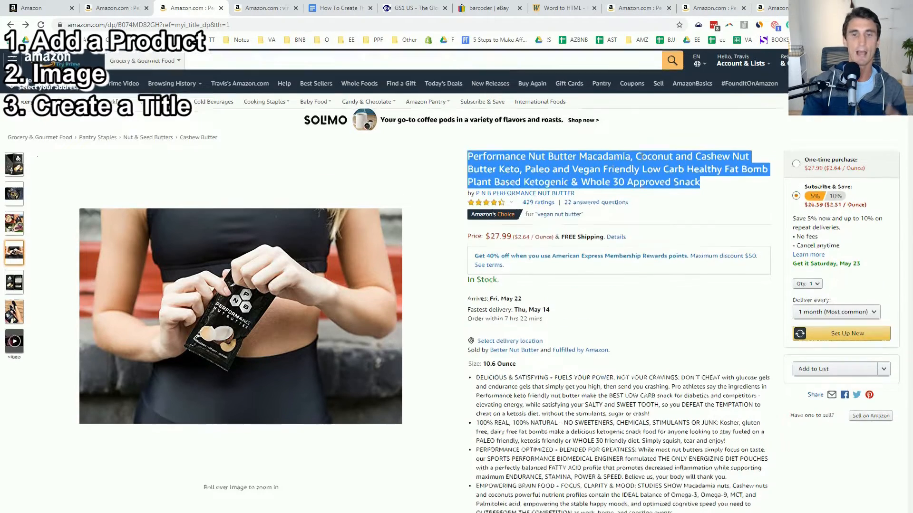
Step: Highlight and review all the bullet points of the nut butter listing
scroll(469, 238, down, 3)
drag(474, 238, 708, 417)
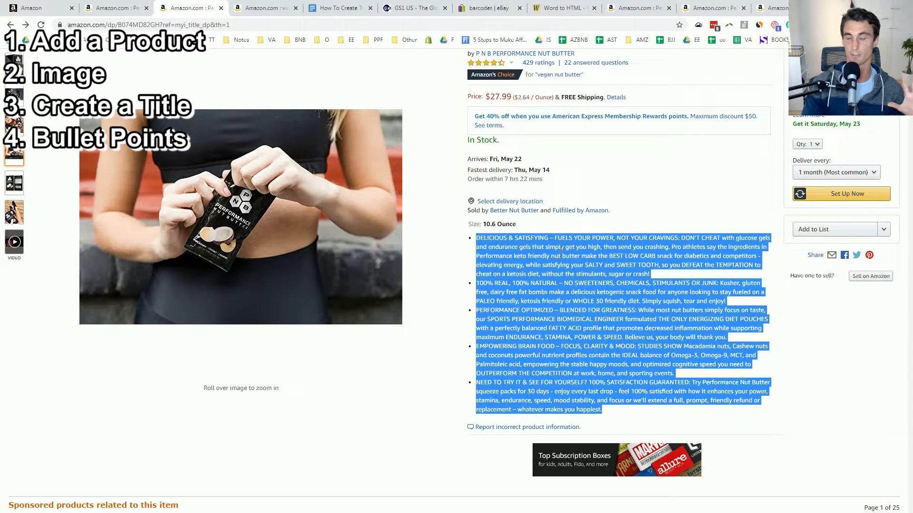
scroll(567, 266, up, 2)
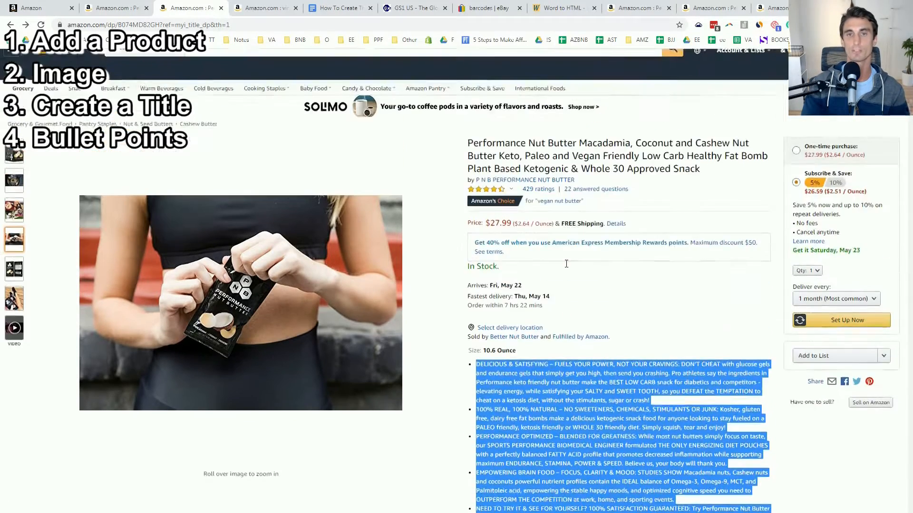
scroll(691, 352, down, 2)
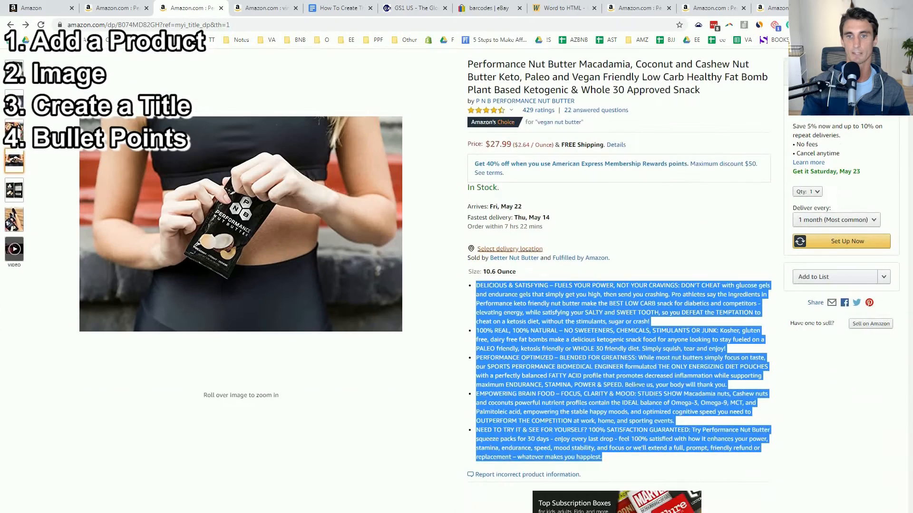
click(542, 335)
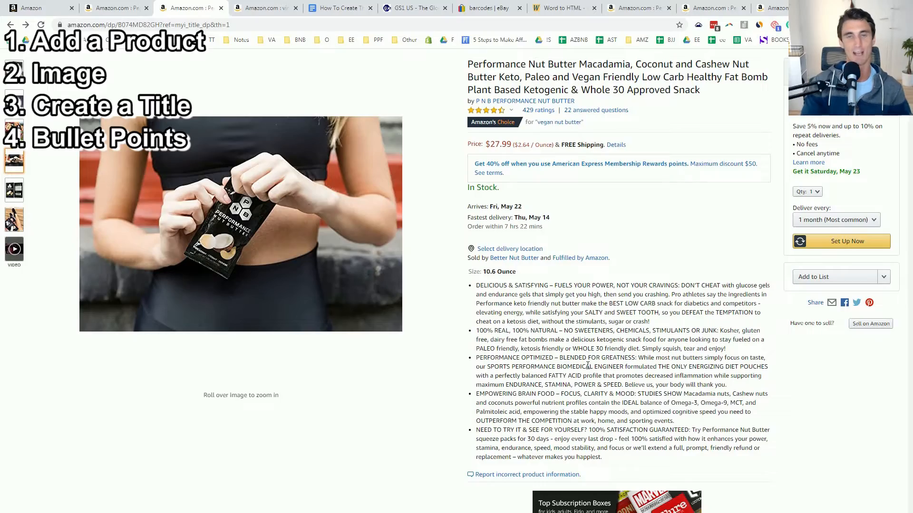
Step: Examine the listing's product description, videos, legal disclaimer, and customer questions and answers
scroll(588, 366, down, 7)
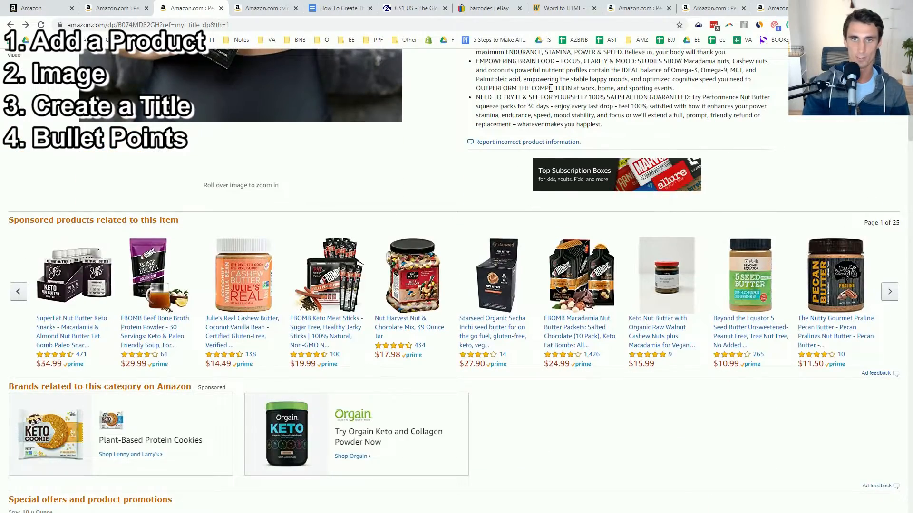
scroll(550, 88, down, 5)
scroll(694, 166, down, 5)
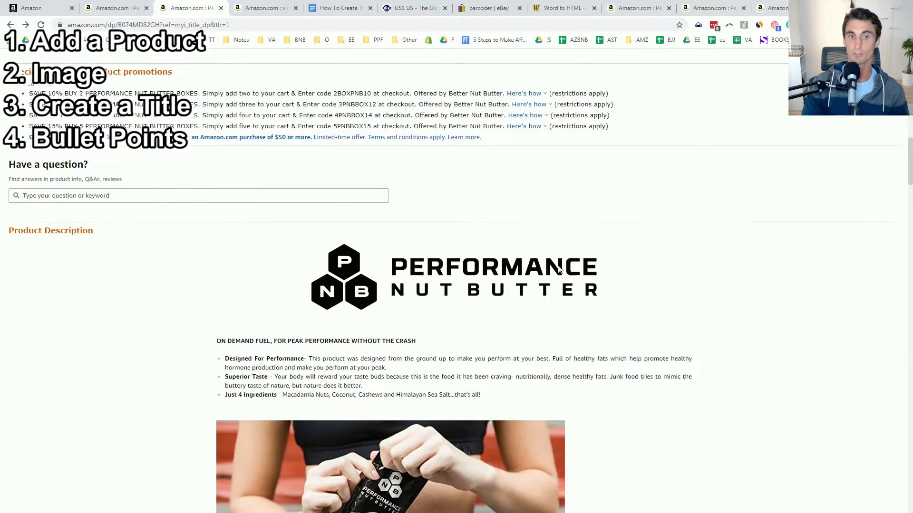
scroll(692, 201, down, 6)
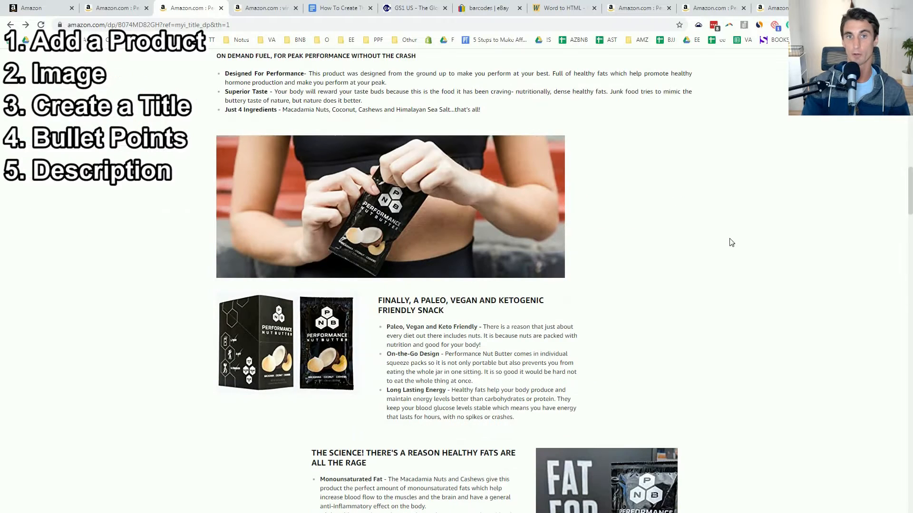
scroll(607, 280, up, 4)
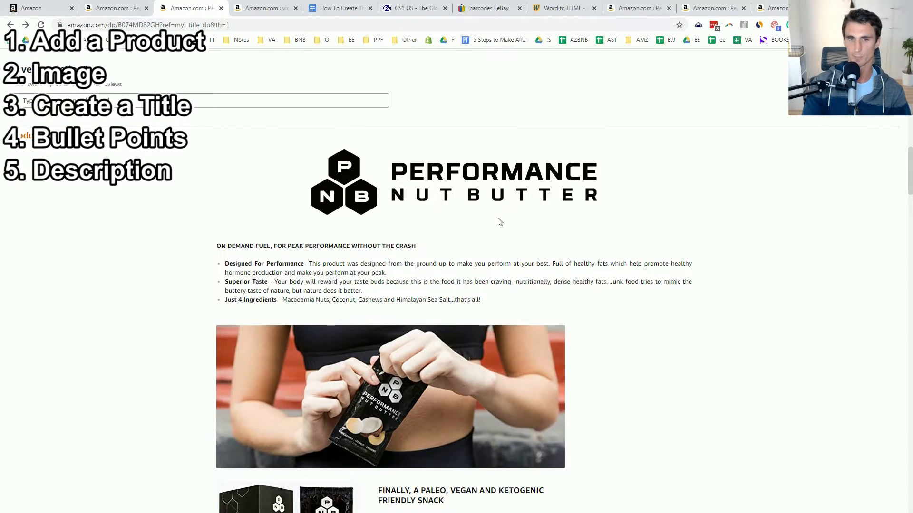
scroll(265, 229, down, 15)
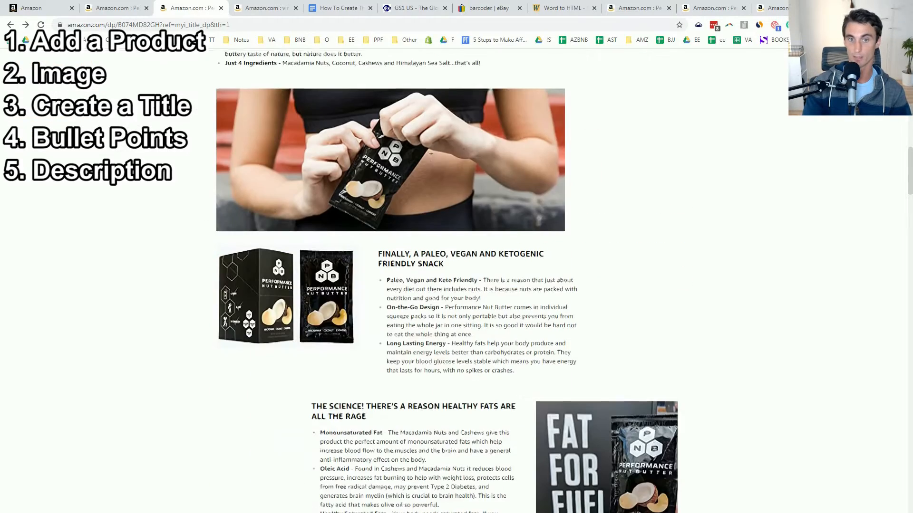
scroll(296, 342, down, 6)
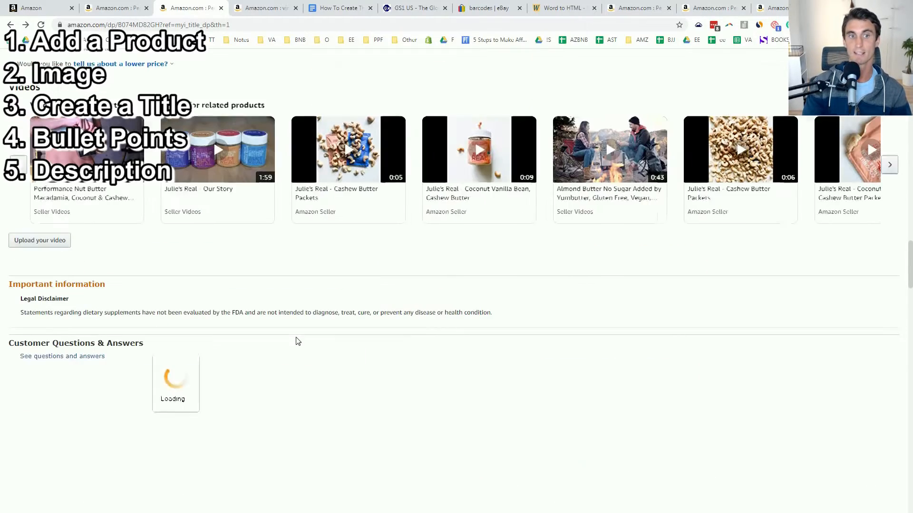
scroll(323, 294, down, 4)
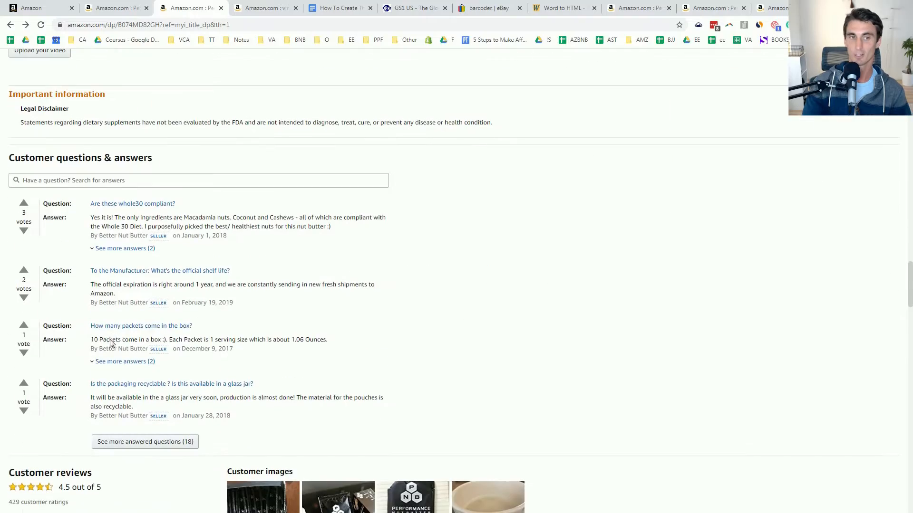
scroll(352, 324, up, 20)
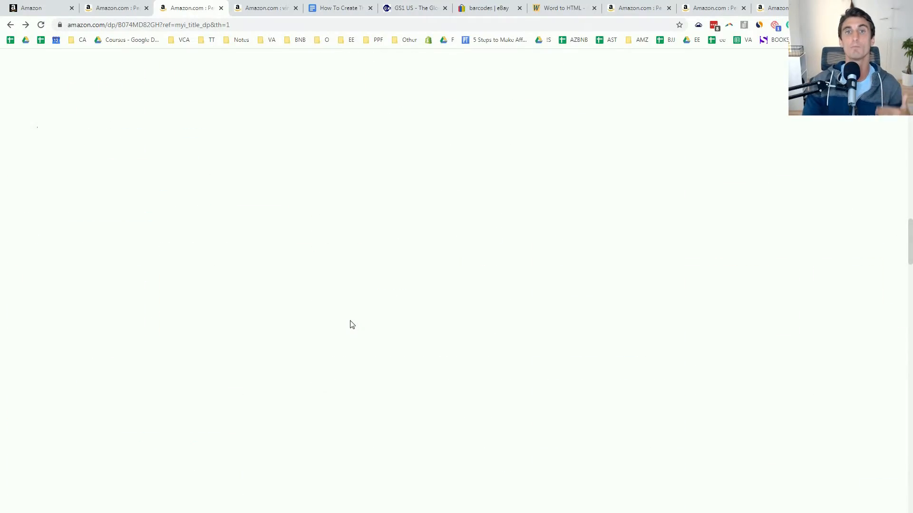
scroll(352, 324, up, 10)
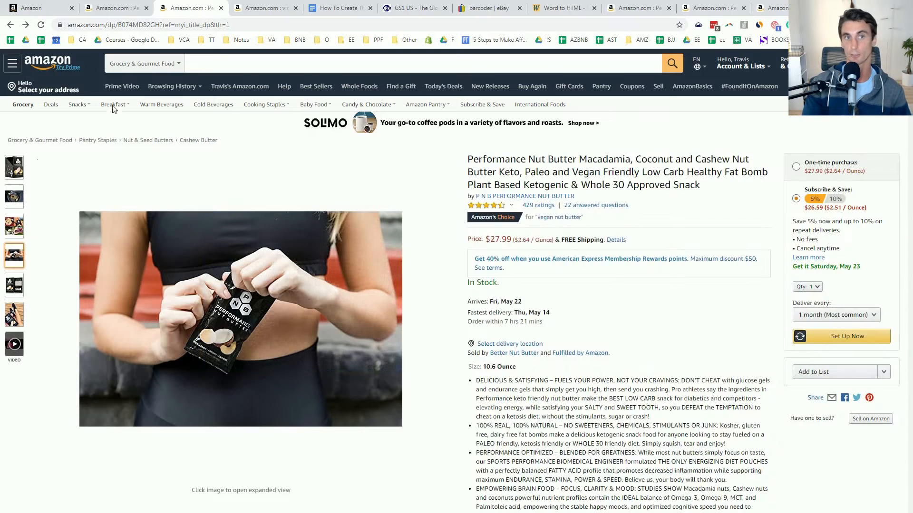
Step: Switch to Seller Central and start adding a product that is not sold on Amazon
click(42, 10)
mouse_move(70, 80)
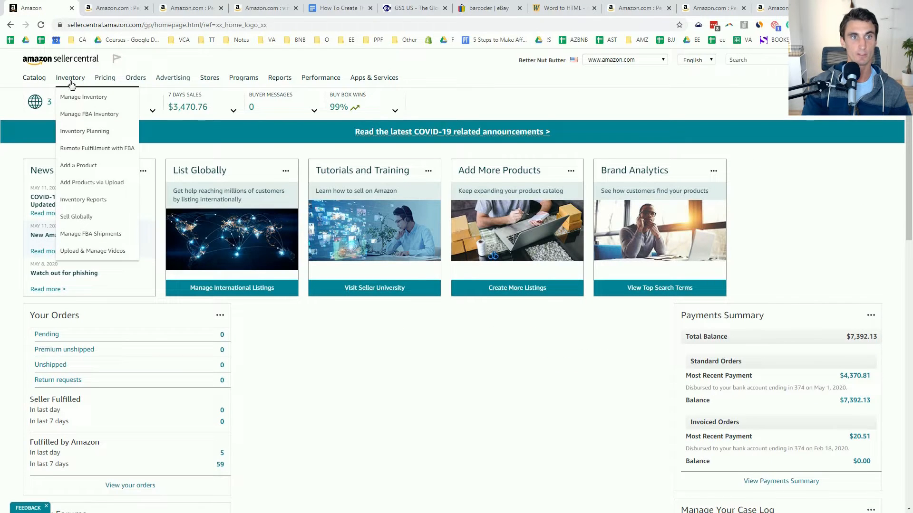
click(102, 168)
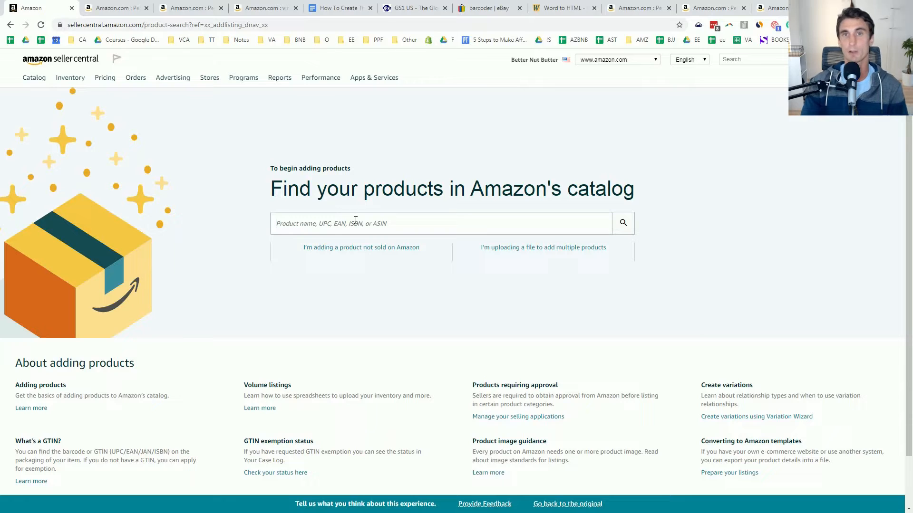
click(345, 254)
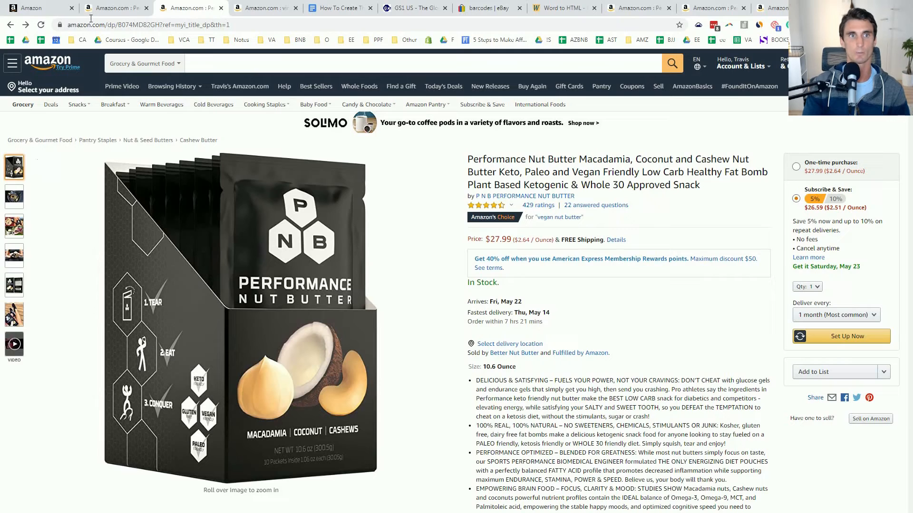
Step: Examine the package images on the cacao nut butter listing
click(124, 7)
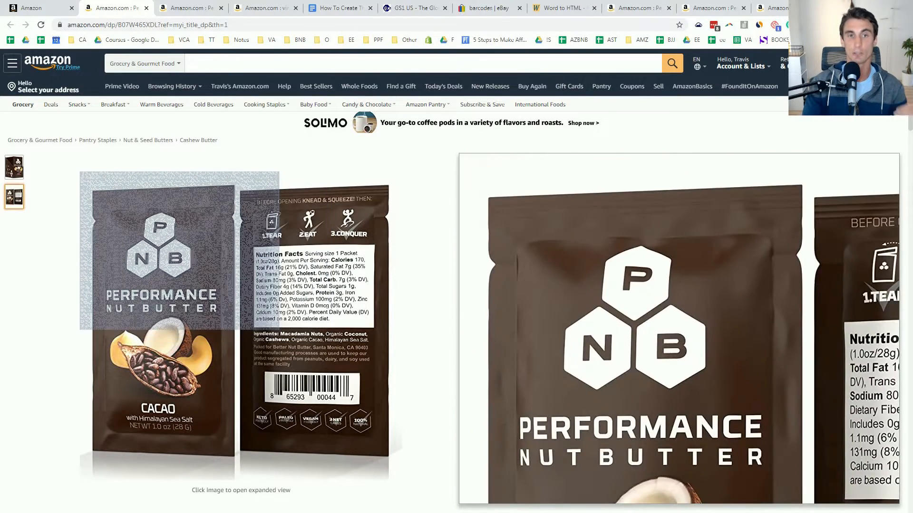
mouse_move(9, 170)
mouse_move(13, 195)
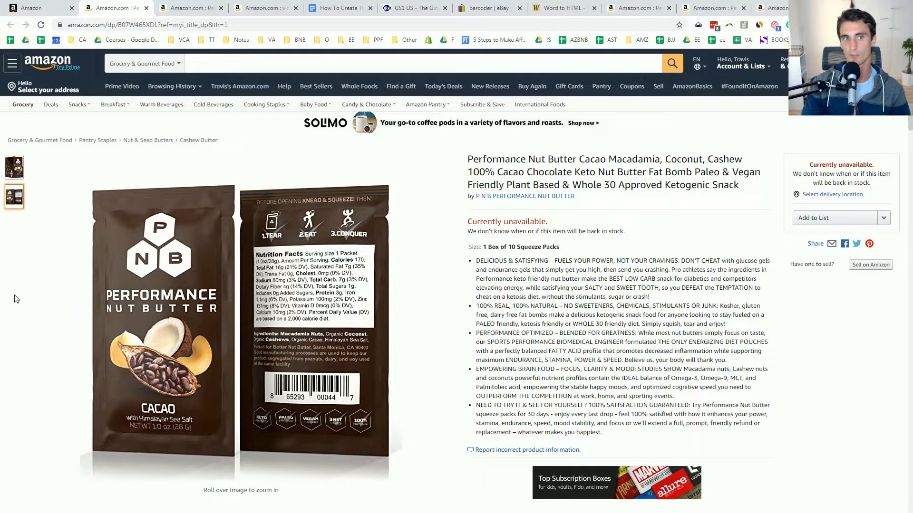
Step: Back in Seller Central, search the product categories for "nut butter" and select the Cashew Butter category
click(30, 10)
mouse_move(188, 73)
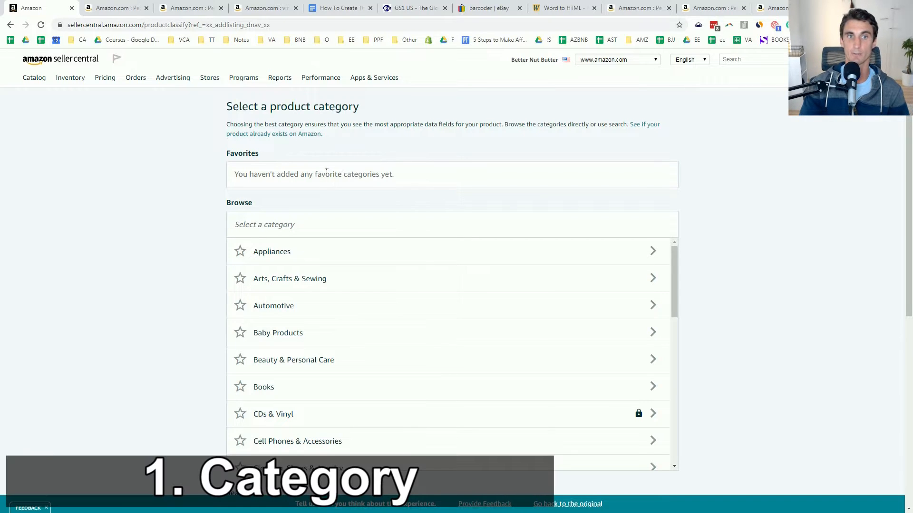
scroll(575, 190, down, 1)
scroll(574, 190, down, 6)
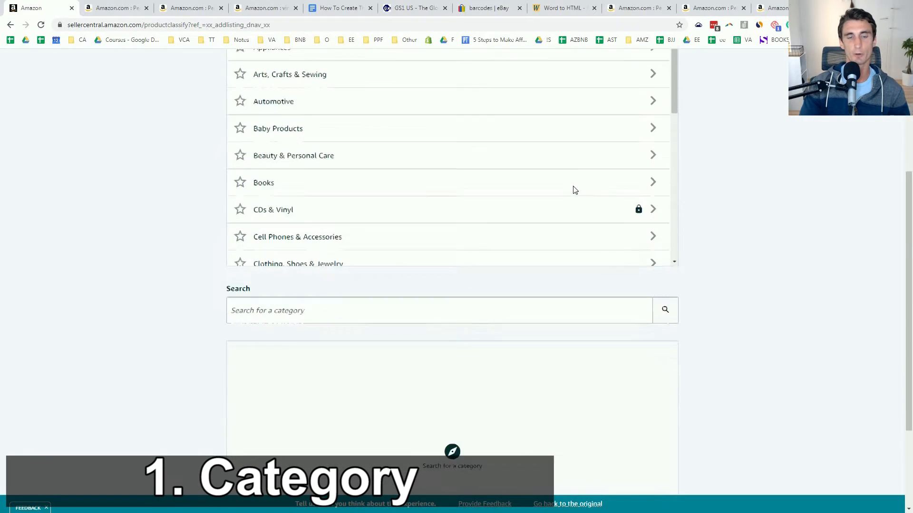
click(345, 178)
text(nut butter)
key(Return)
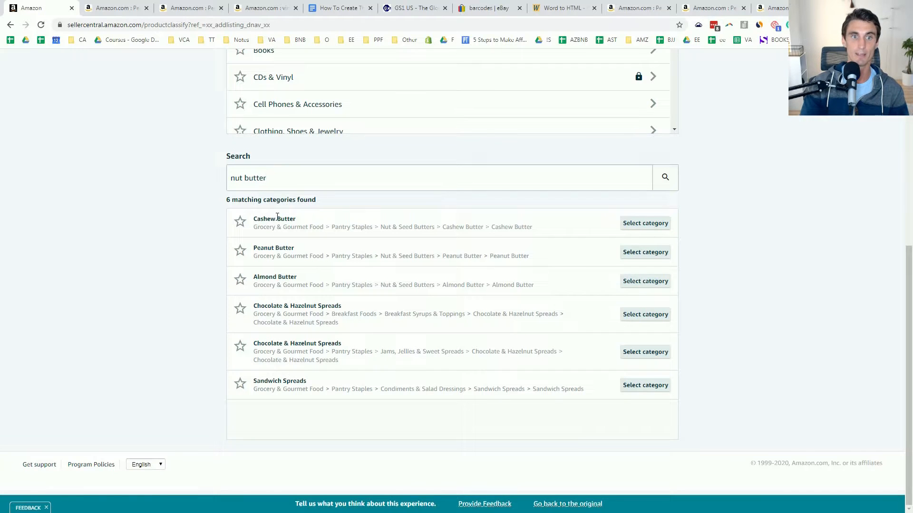
click(633, 224)
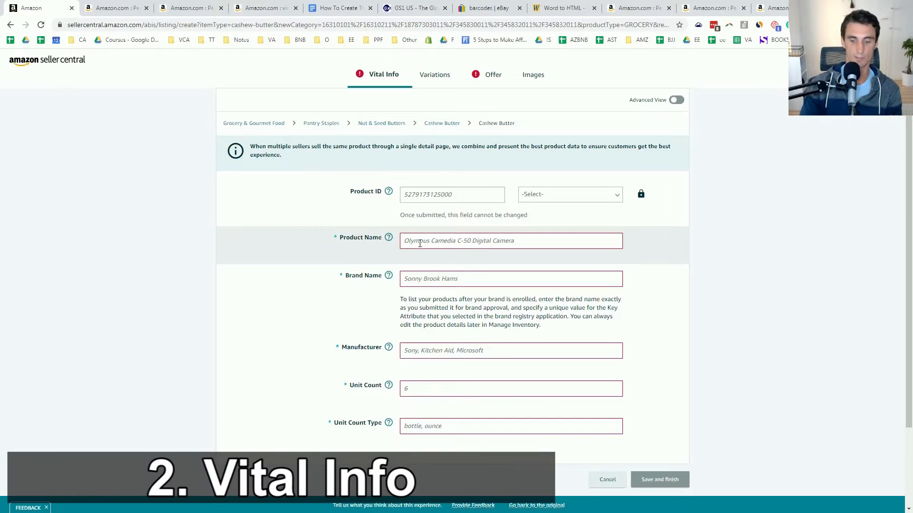
Step: Enter "Performanc Nut BUtter Cacao" as the product name and copy the full title of the cacao nut butter listing
text(Performanc Nut BUtter Cacao)
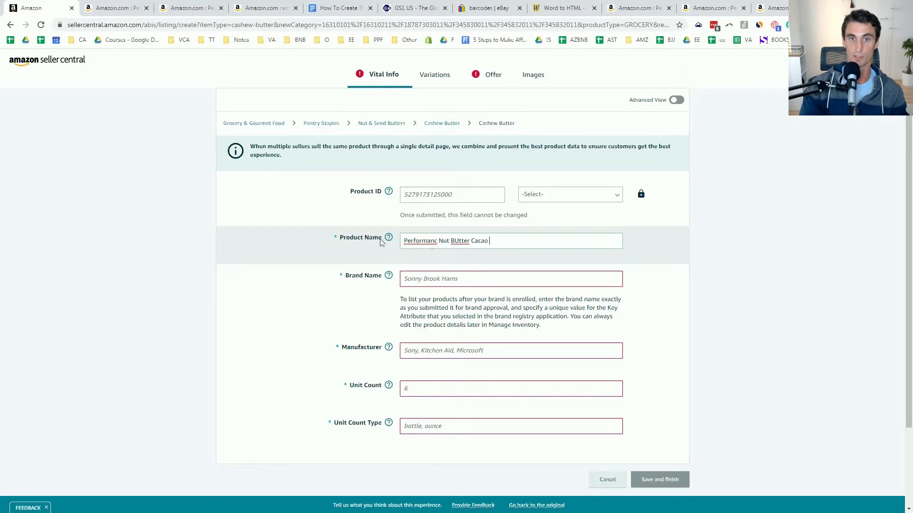
click(122, 6)
triple_click(583, 170)
key(ctrl+c)
click(41, 8)
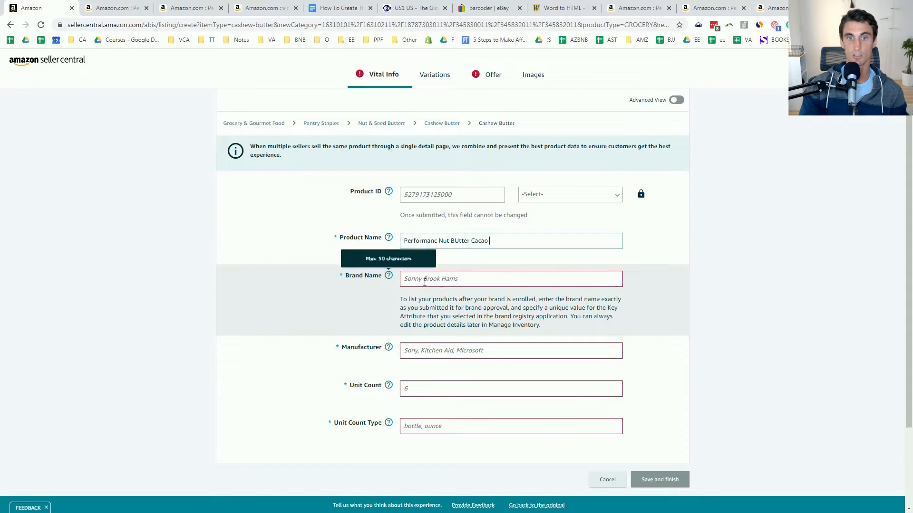
Step: Set the brand name to P N B PERFORMANCE NUT BUTTER and the manufacturer to Better Nut Butter
click(441, 282)
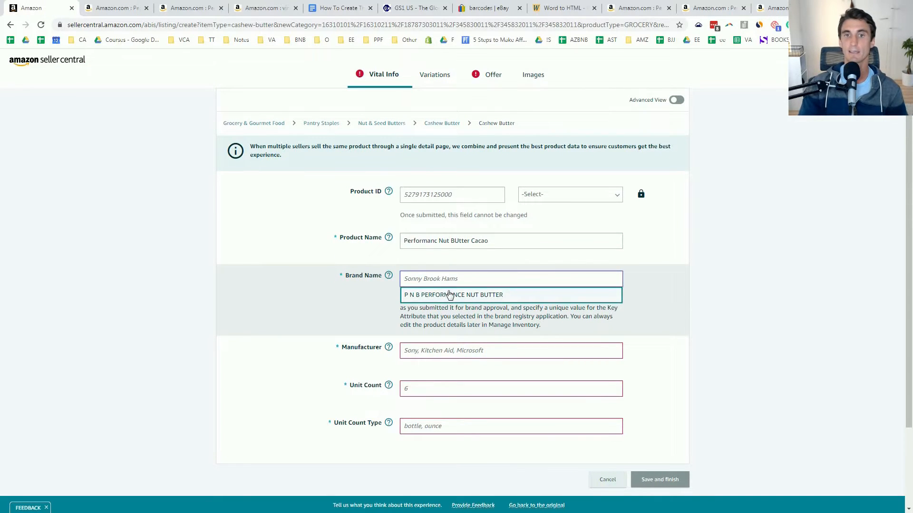
click(450, 295)
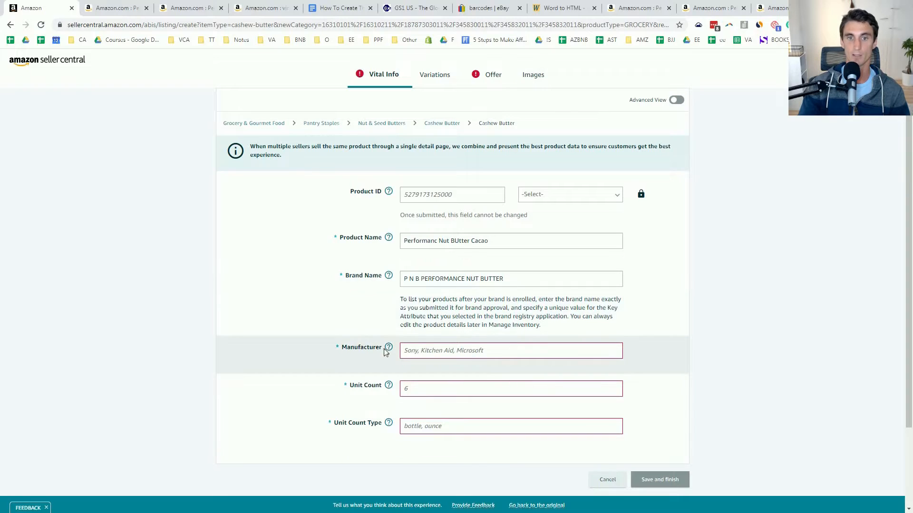
text(Bets)
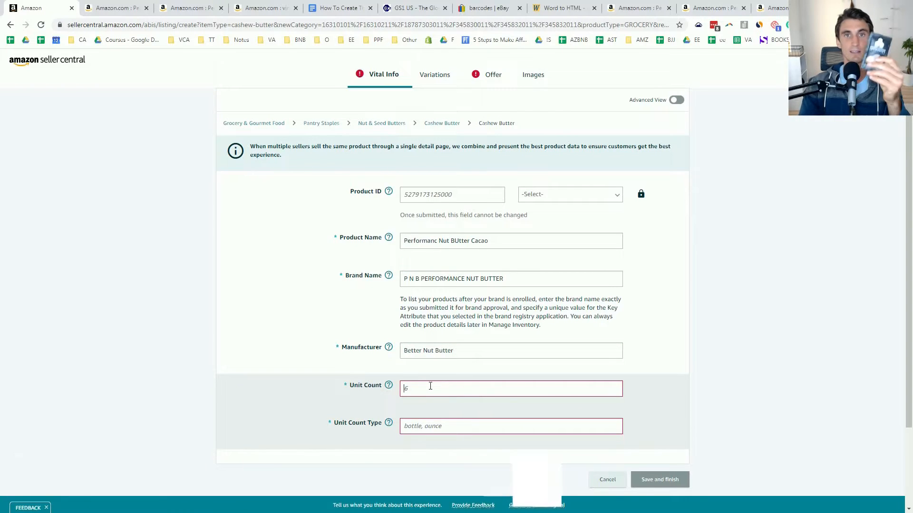
Step: Set the unit count to 10 and the unit count type to Ounce
text(6)
click(431, 428)
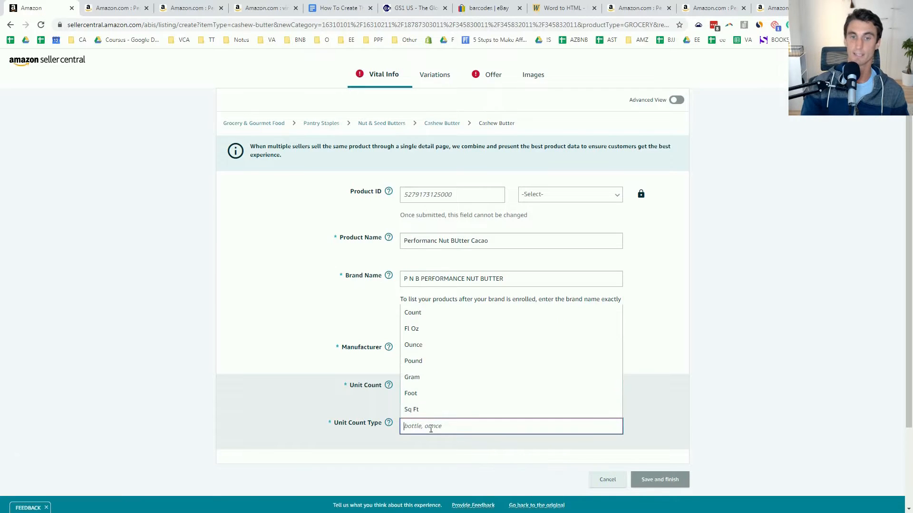
click(433, 350)
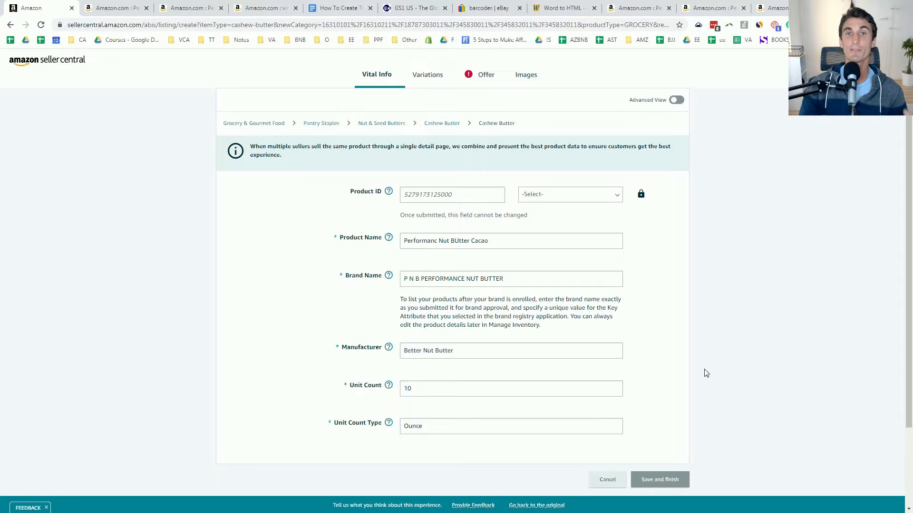
Step: Review the identifier types offered for the Product ID, including UPC
double_click(369, 195)
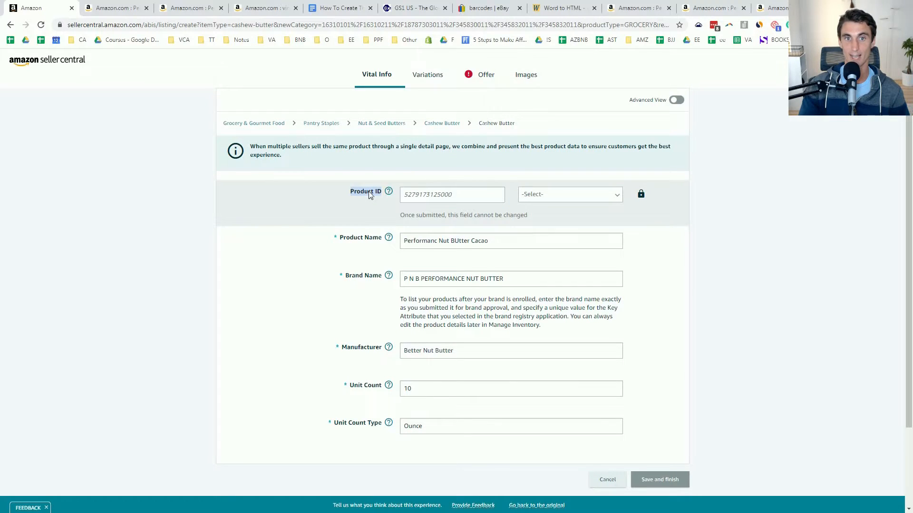
click(445, 197)
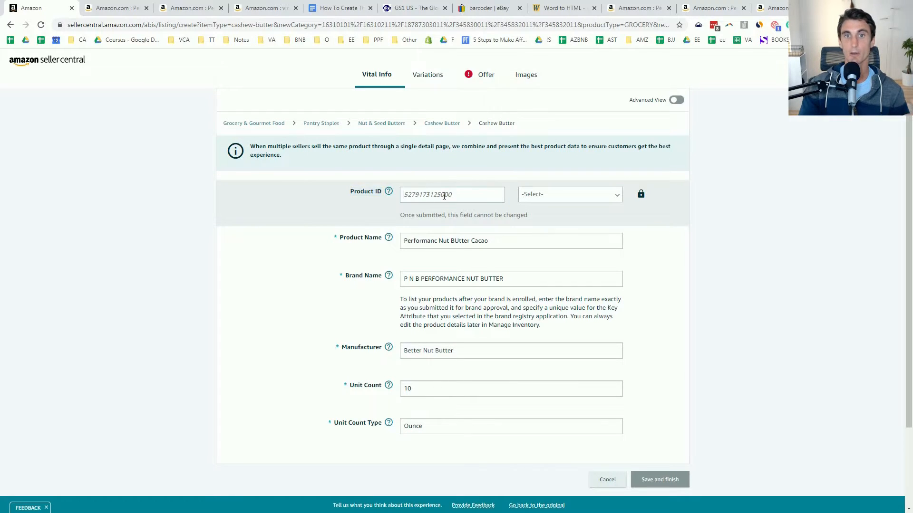
click(598, 200)
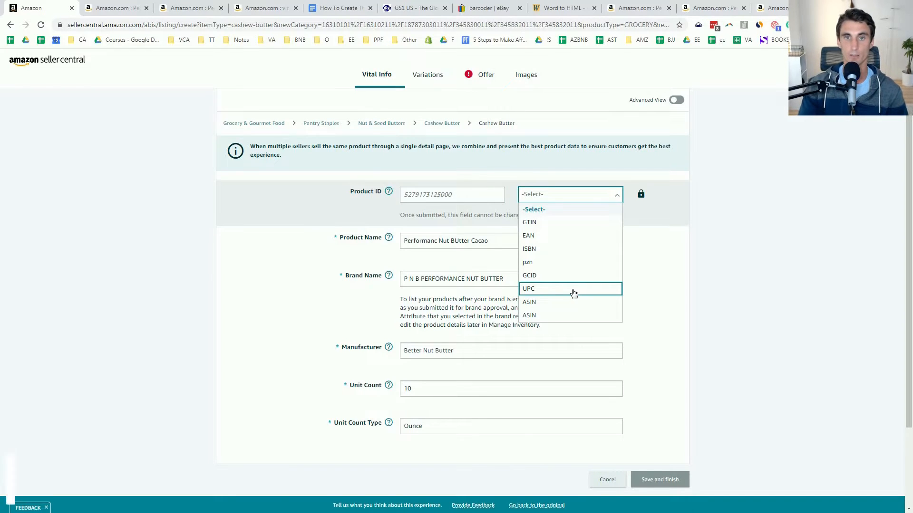
click(448, 180)
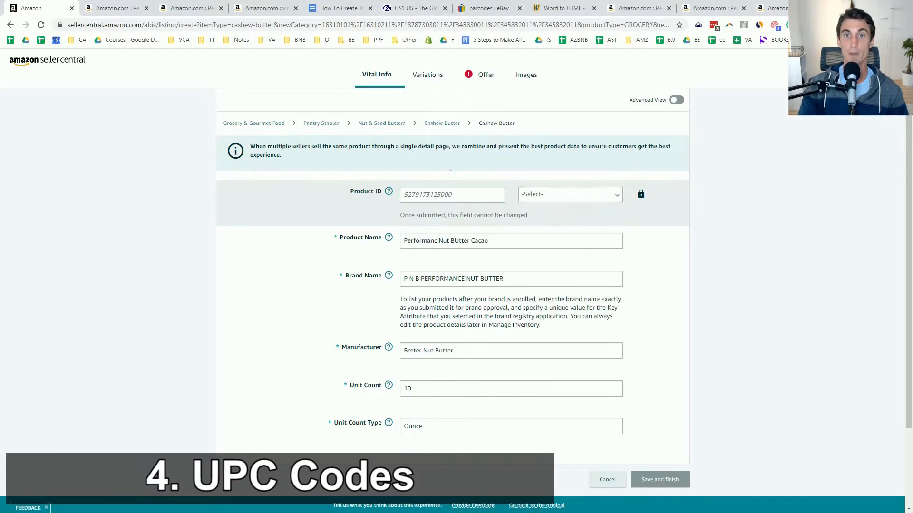
Step: Compare GS1 US with the eBay barcode listings as UPC sources, and return to the Product ID types in Seller Central
click(412, 8)
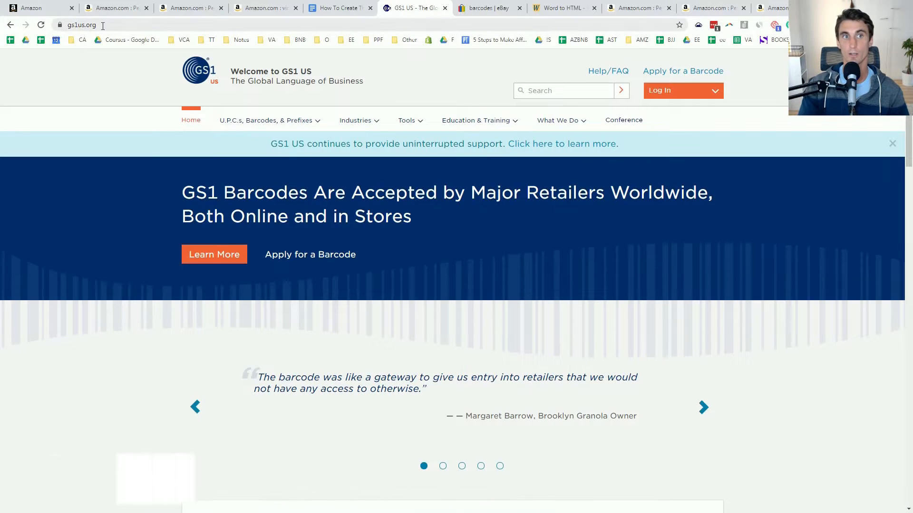
click(473, 9)
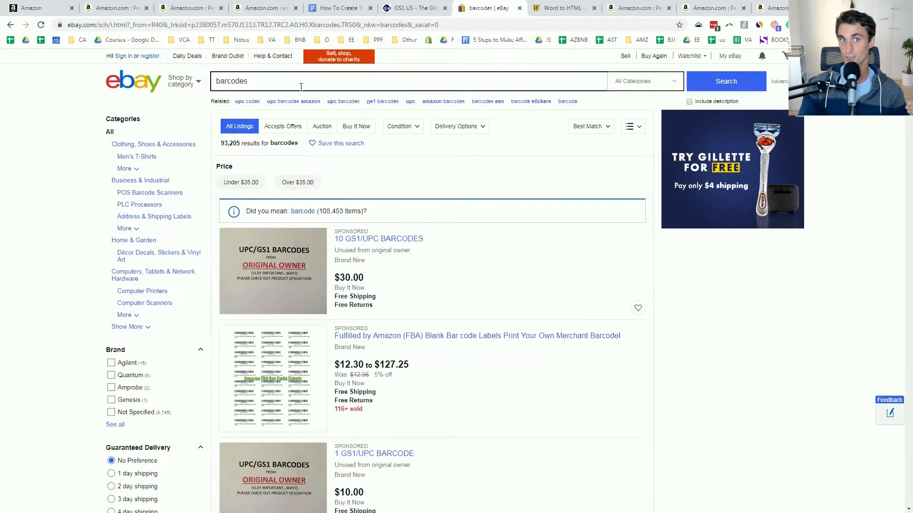
click(421, 12)
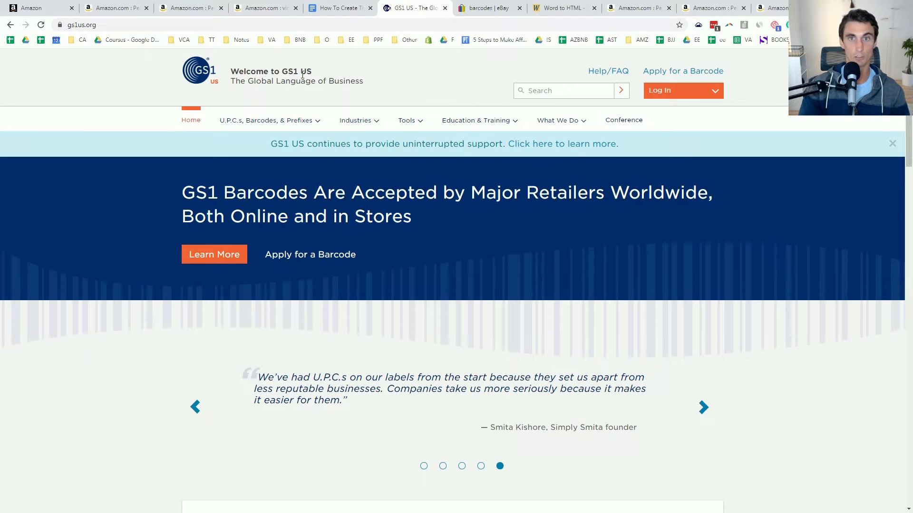
click(494, 11)
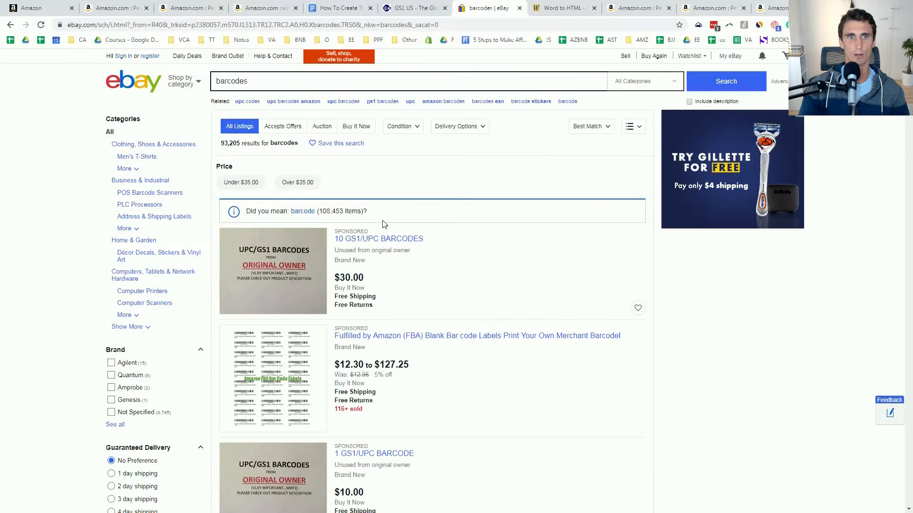
click(33, 8)
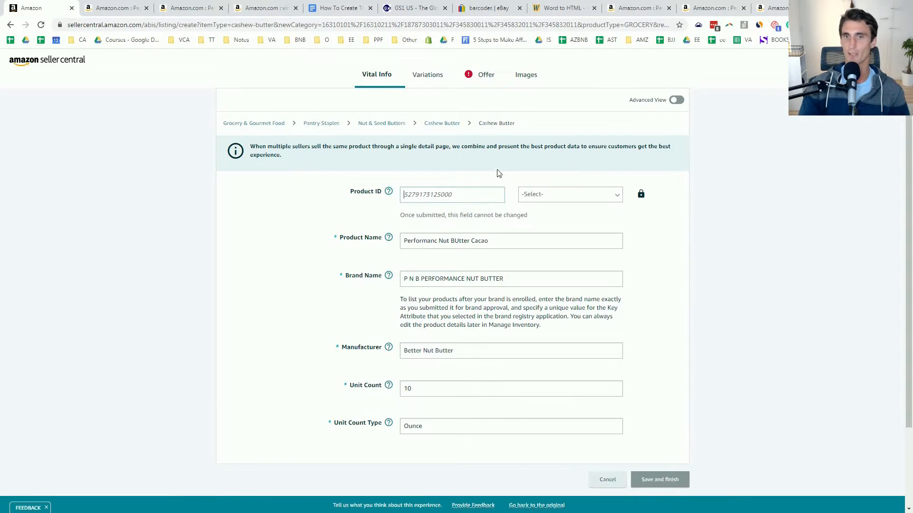
click(541, 199)
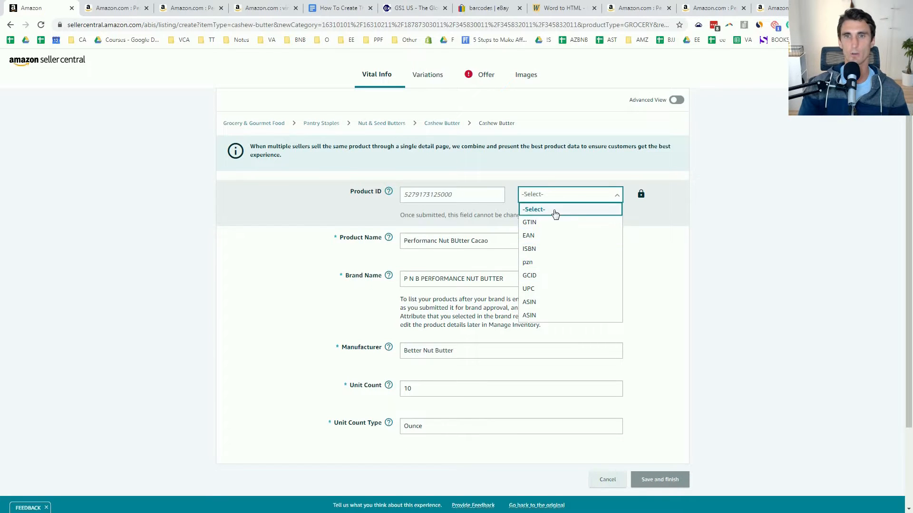
Step: In the offer details, set the seller SKU to PNBCacao Box and the price to $27.99
click(485, 77)
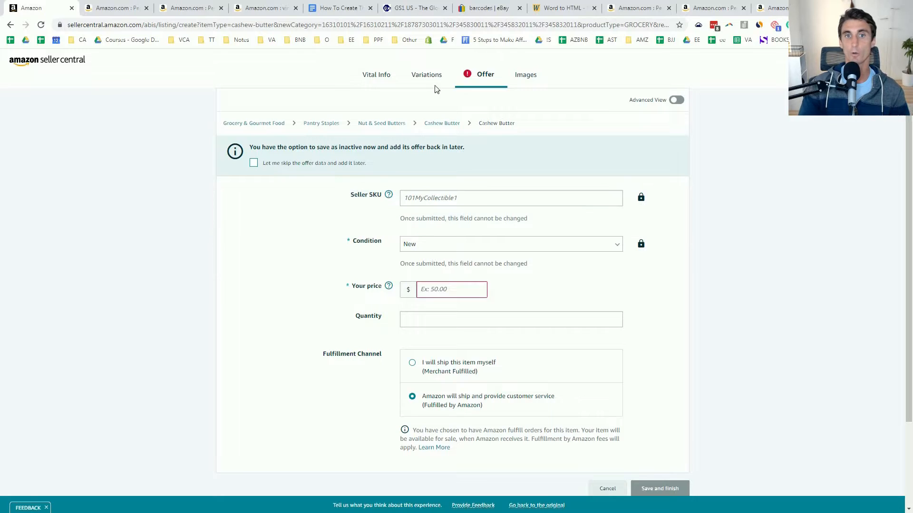
click(416, 195)
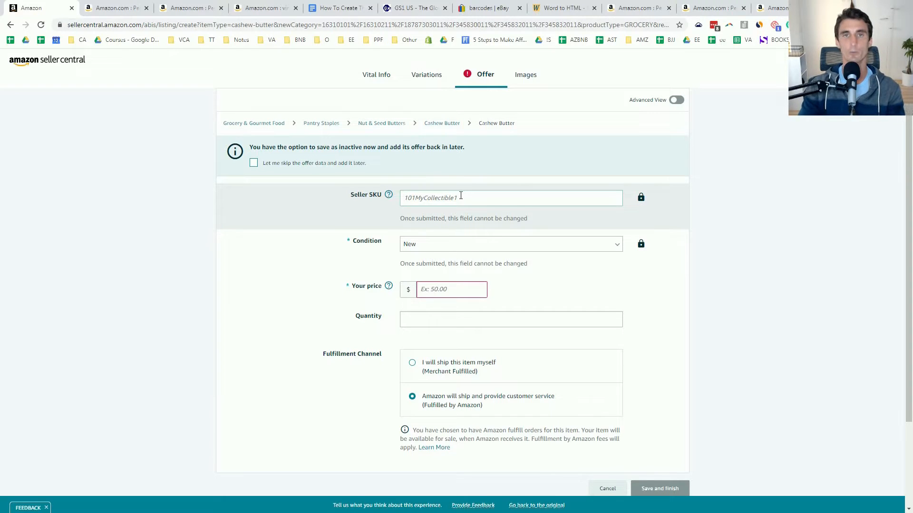
text(PNBCacao Box)
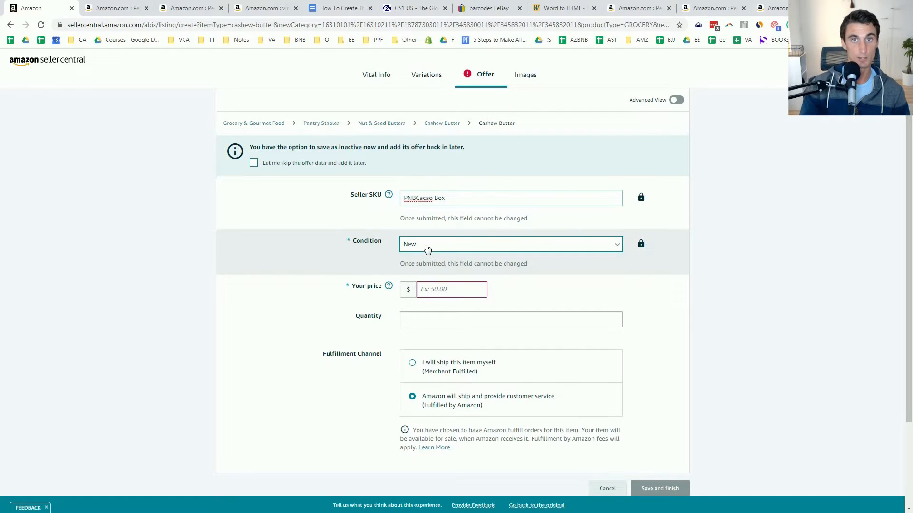
scroll(312, 271, down, 2)
scroll(444, 203, up, 1)
click(448, 230)
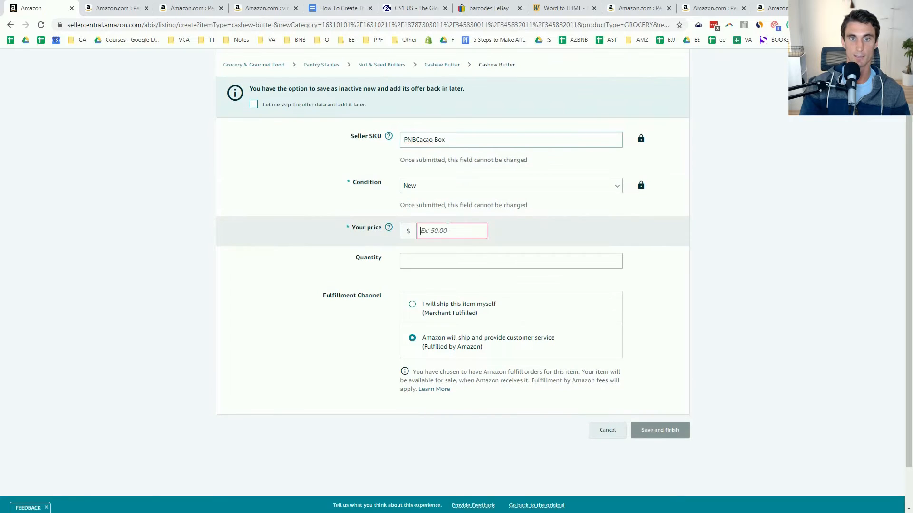
text(27.99)
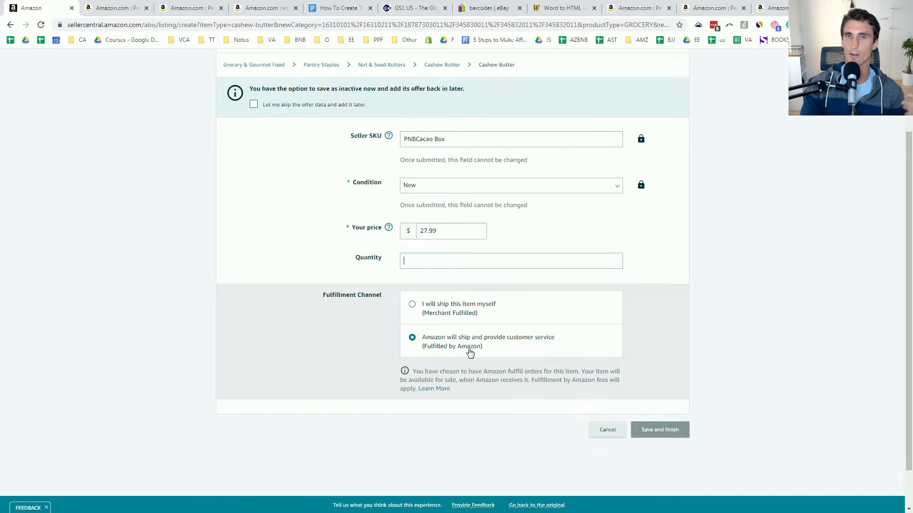
Step: Upload the opened cacao box render with a white background made for Amazon as the listing's MAIN image
scroll(461, 342, up, 3)
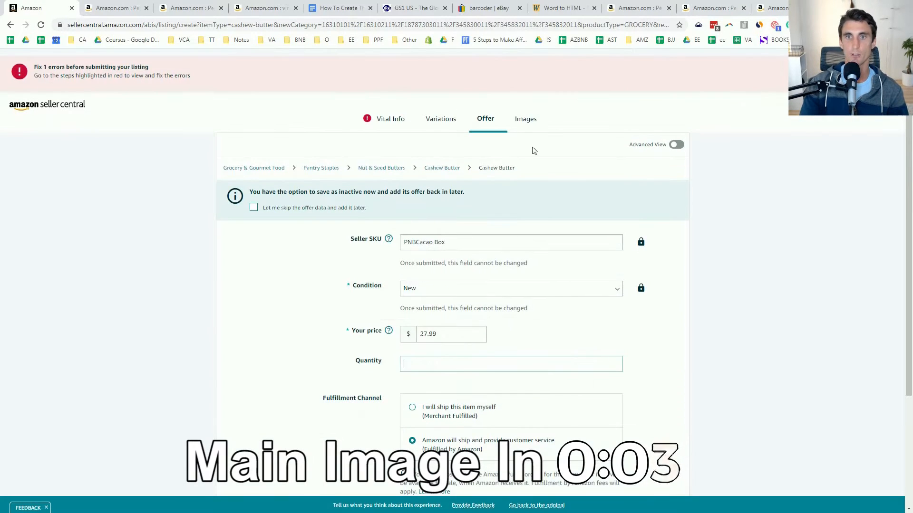
click(532, 119)
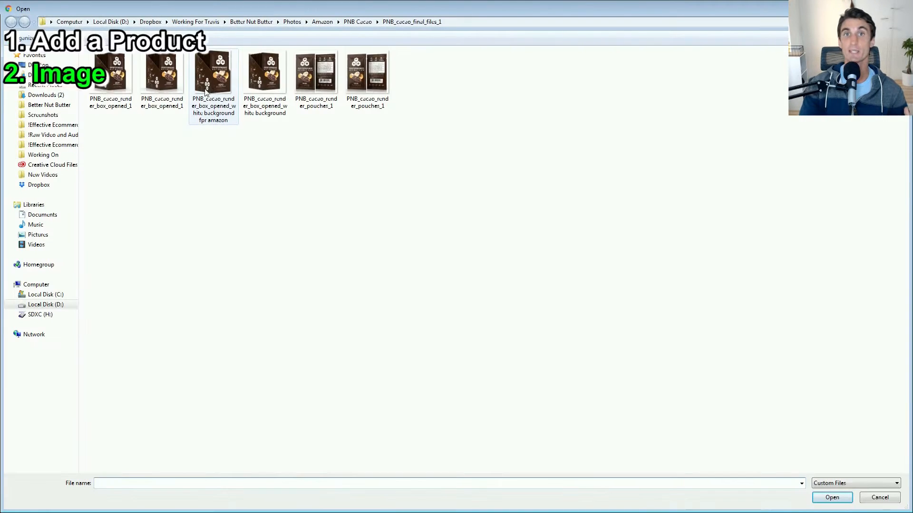
click(213, 91)
double_click(213, 91)
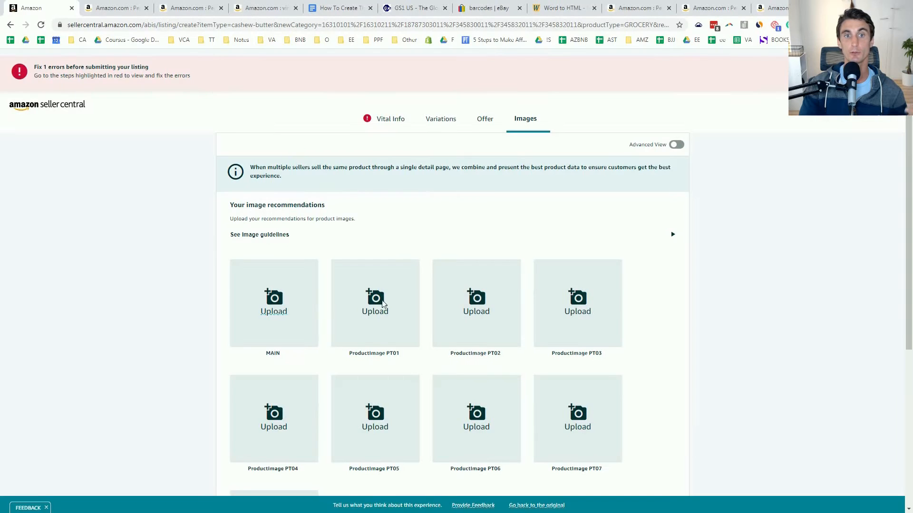
Step: Examine the main and lifestyle images on the macadamia, coconut and cashew nut butter listing
click(112, 9)
click(189, 9)
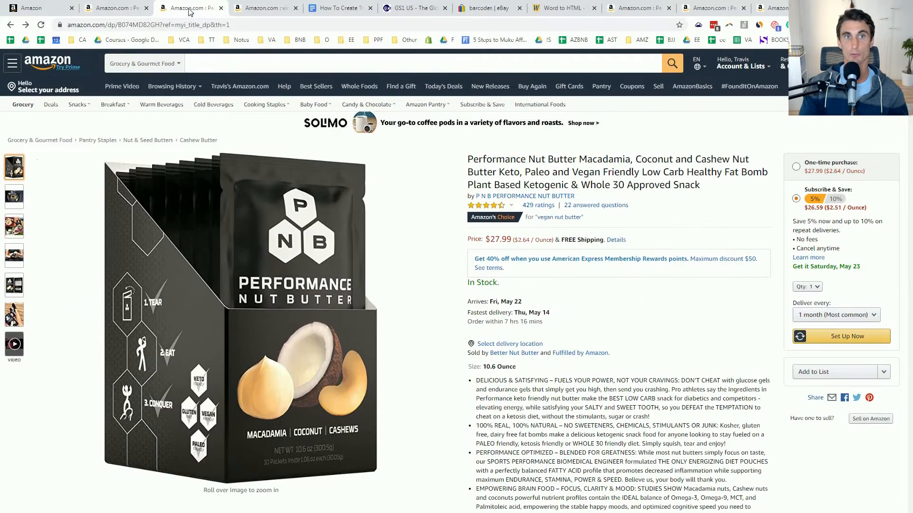
mouse_move(10, 228)
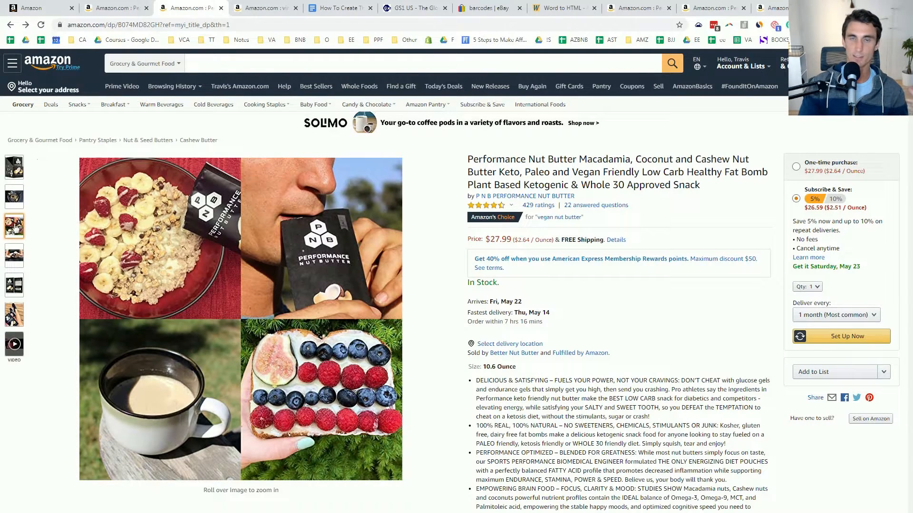
mouse_move(14, 167)
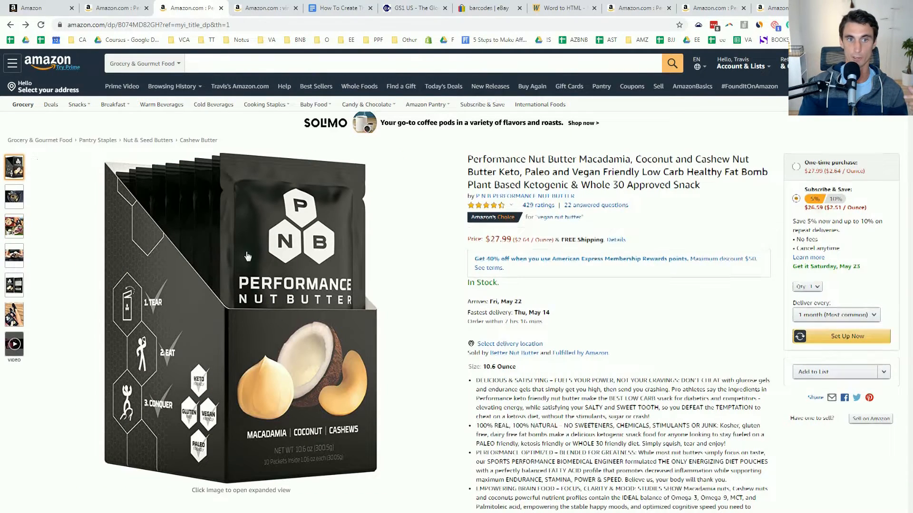
mouse_move(247, 257)
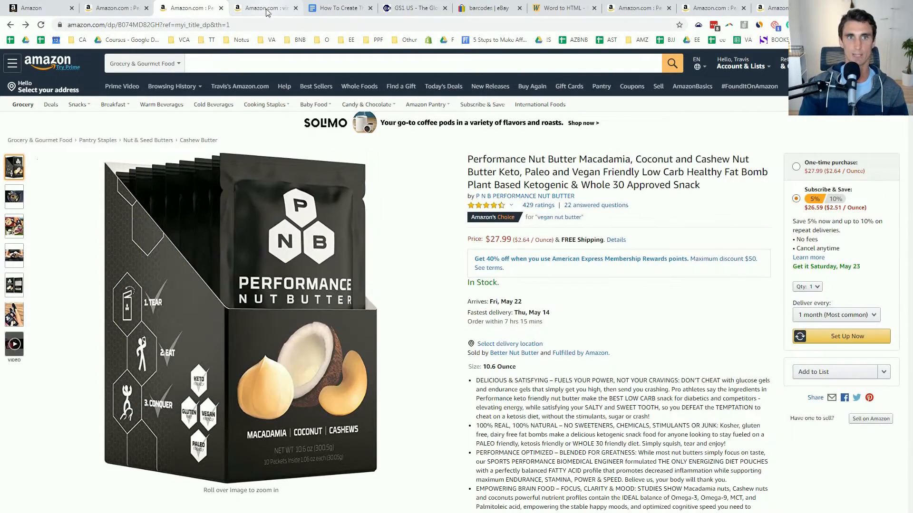
Step: Compare the main images in the "vino cards" search results with the macadamia nut butter listing's main image
click(265, 8)
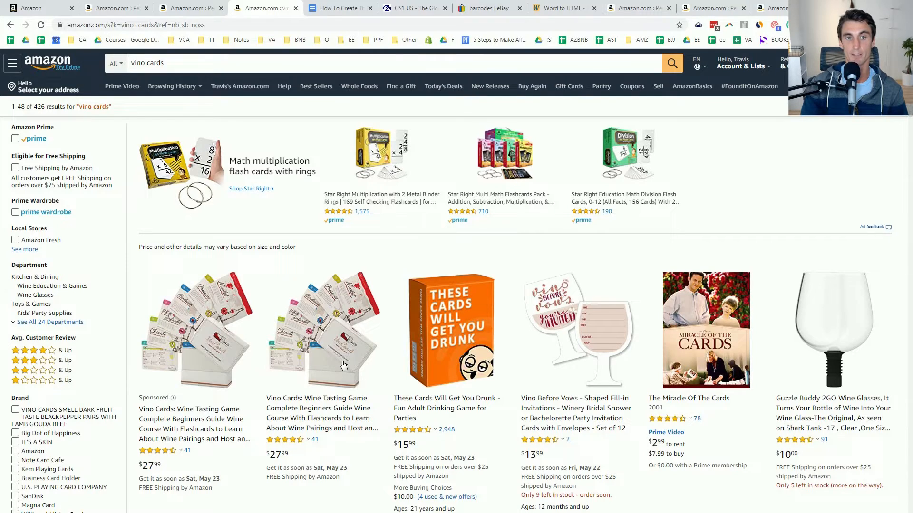
key(ctrl+shift+Tab)
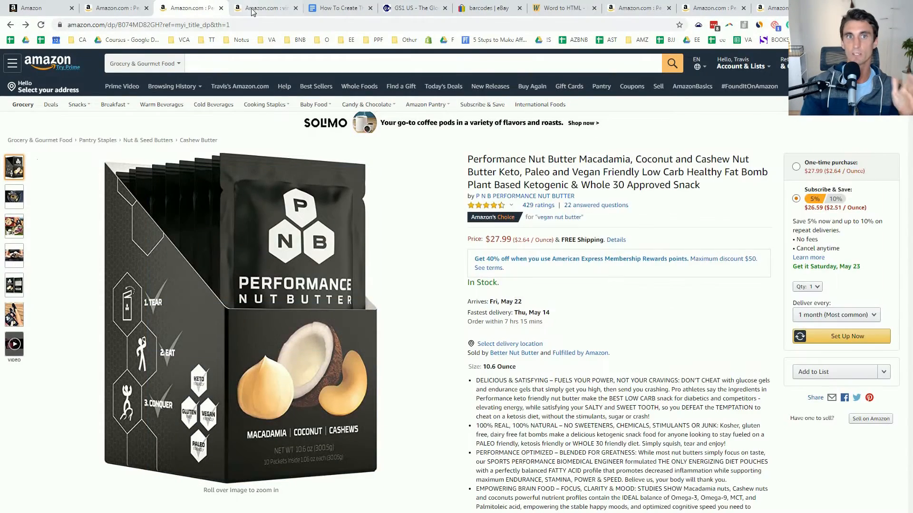
click(252, 10)
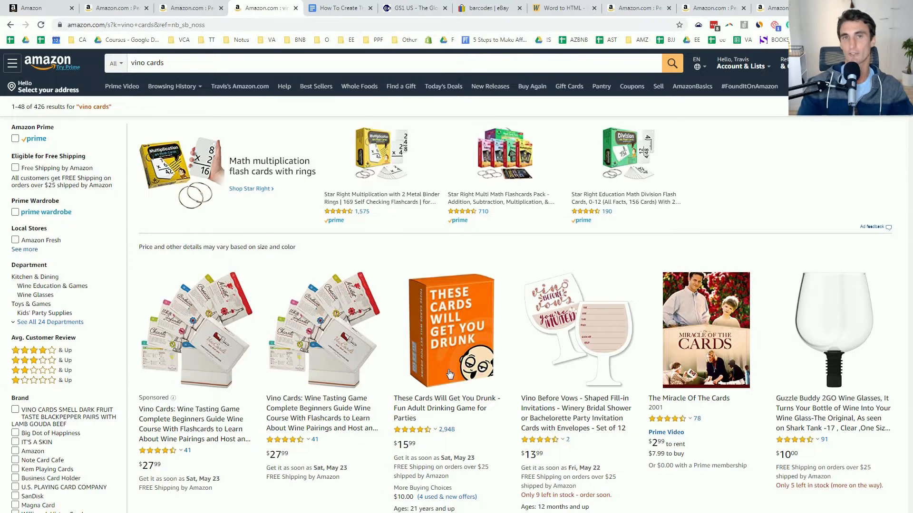
click(194, 7)
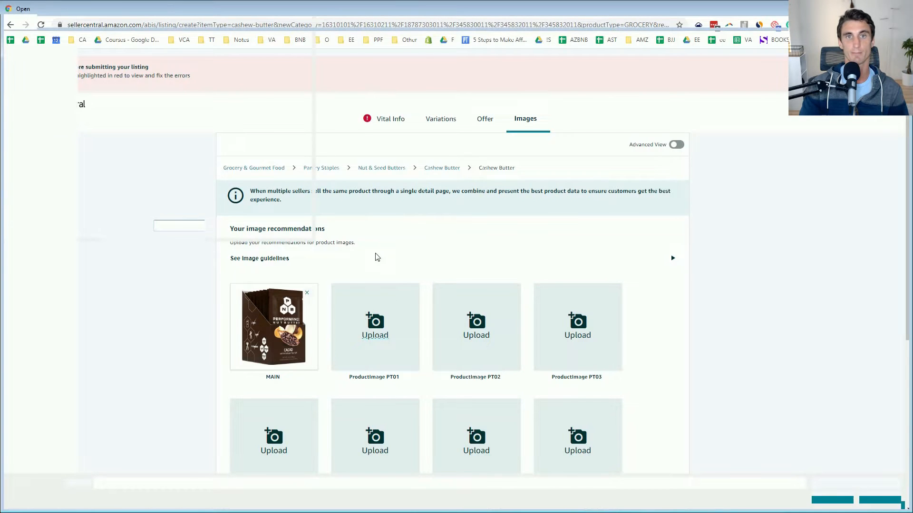
Step: Upload the PNB_cacao_render_pouches_1 file as ProductImage PT01 and review the remaining image slots
double_click(319, 92)
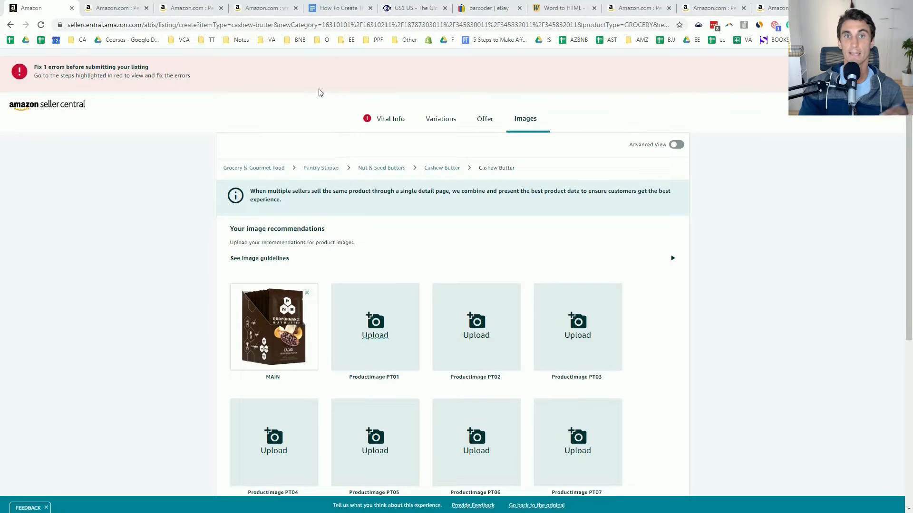
scroll(565, 130, down, 4)
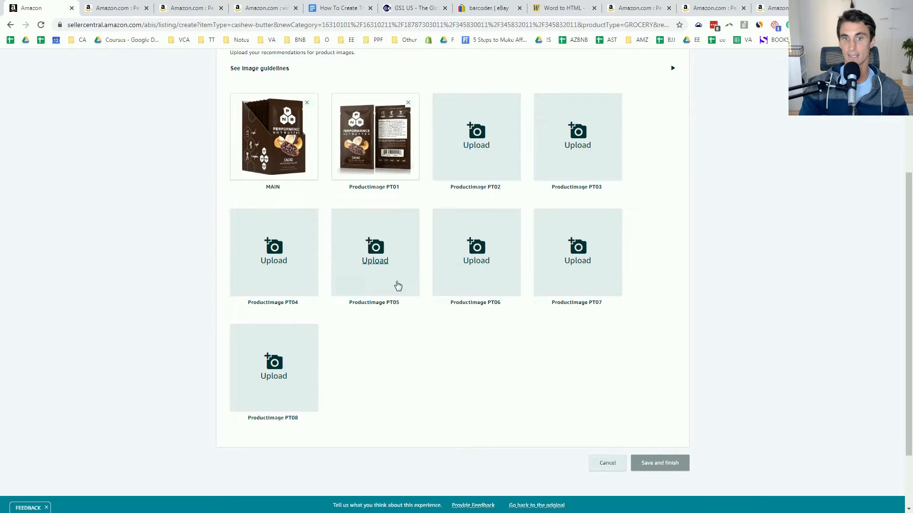
scroll(306, 249, up, 4)
scroll(412, 235, down, 3)
scroll(413, 235, up, 3)
Step: Compare the front-and-back pouch images on the macadamia and cacao nut butter listings
click(180, 9)
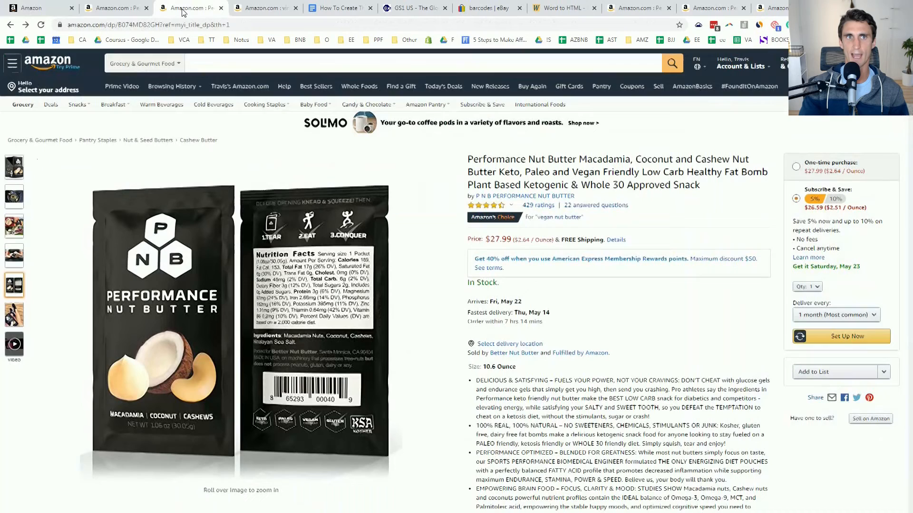
click(114, 11)
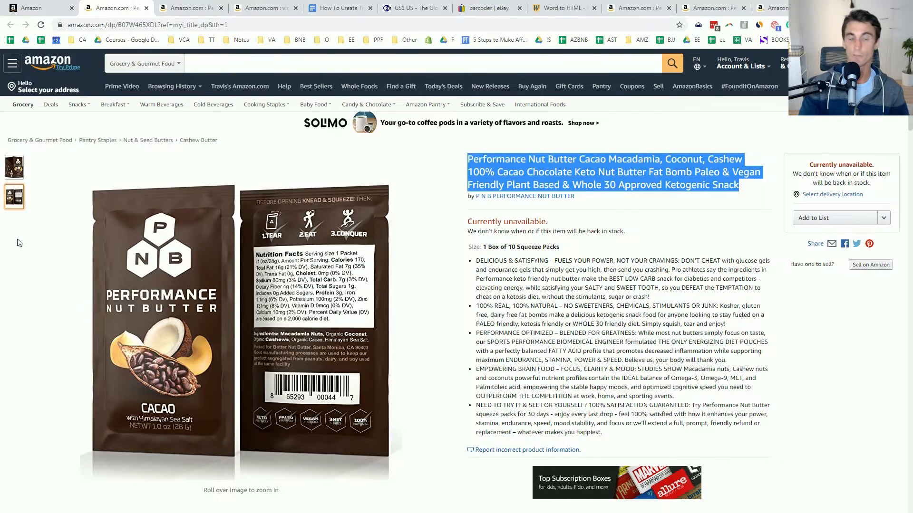
Step: Examine the lifestyle collage, front-and-back pouch and running-shoes images on the macadamia, coconut and cashew nut butter listing
click(182, 6)
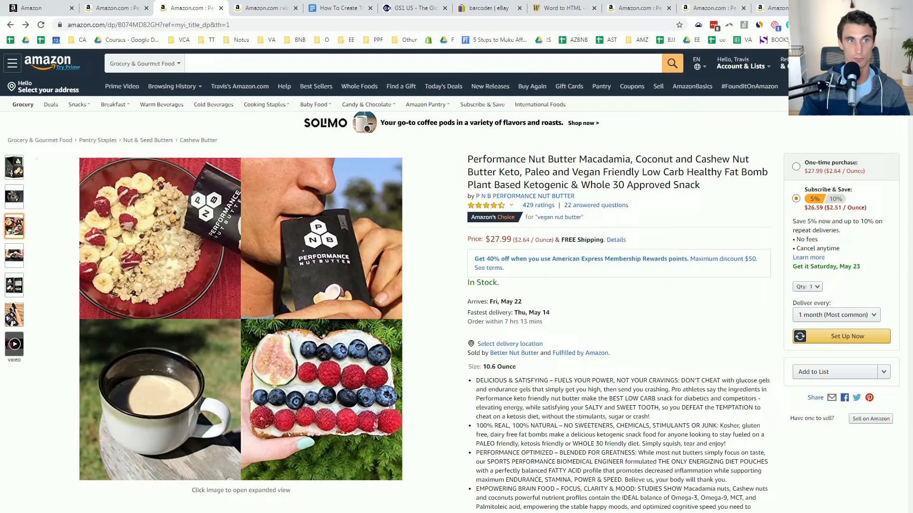
mouse_move(14, 259)
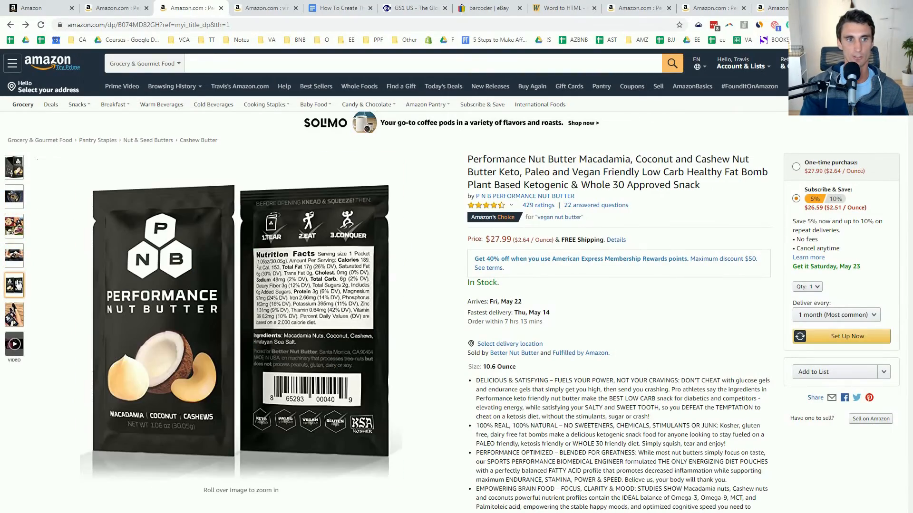
mouse_move(309, 261)
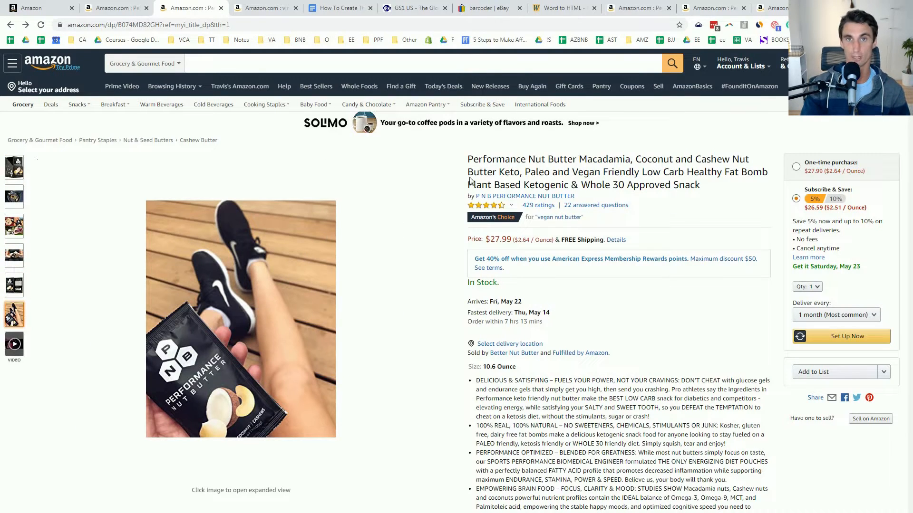
Step: Examine the Kickstarter, three-step instruction and package-contents images on the APERO wine opener listing
click(642, 6)
click(771, 7)
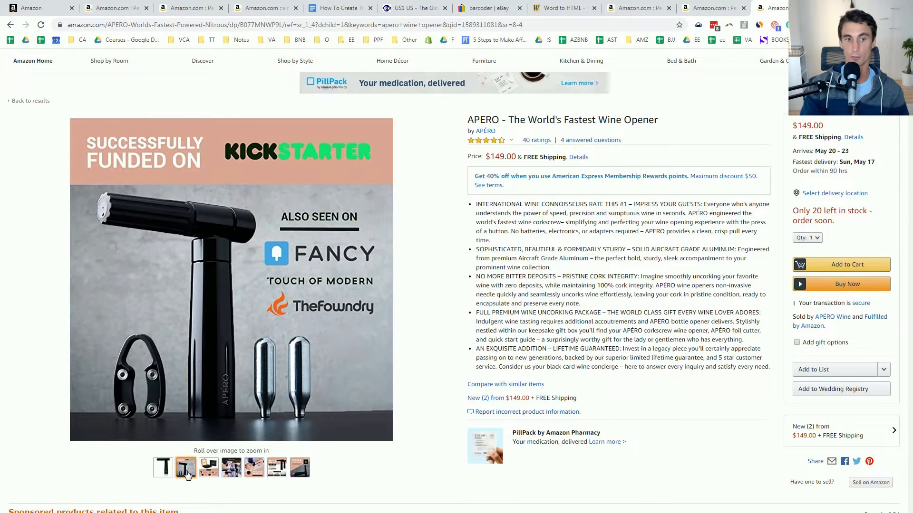
mouse_move(168, 195)
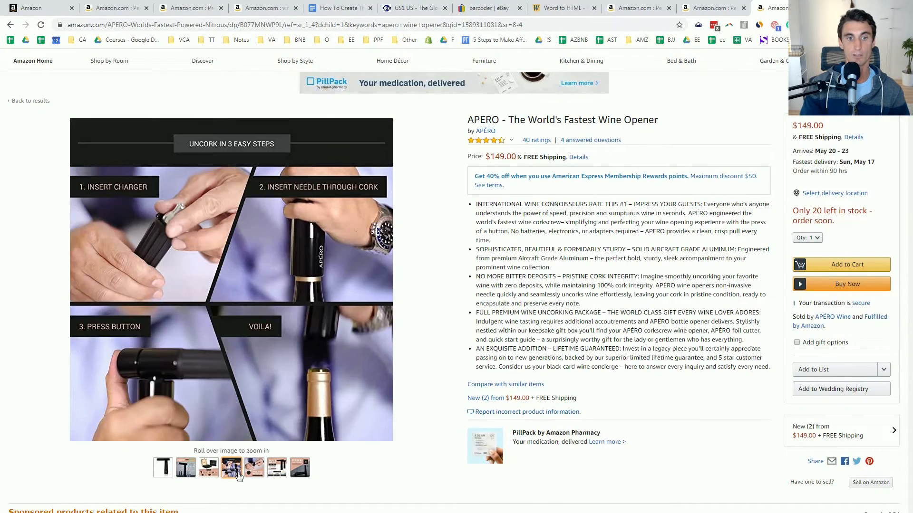
mouse_move(127, 203)
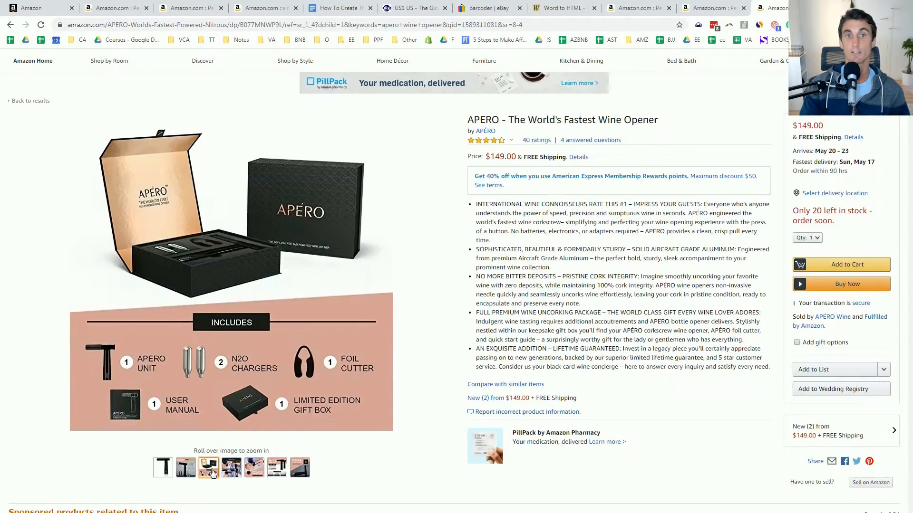
mouse_move(163, 301)
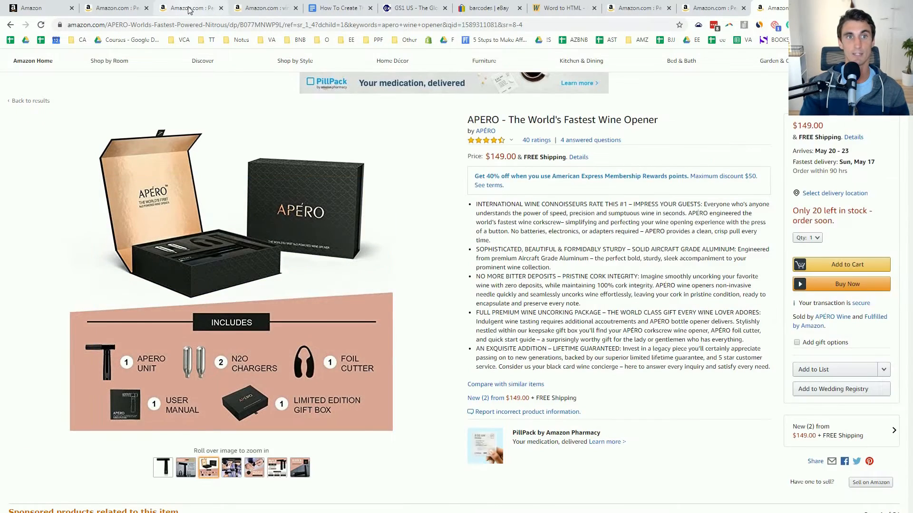
Step: Review the cacao nut butter listing's title, and inspect the "wine flash cards" query as an example of a search keyword
click(189, 8)
click(116, 8)
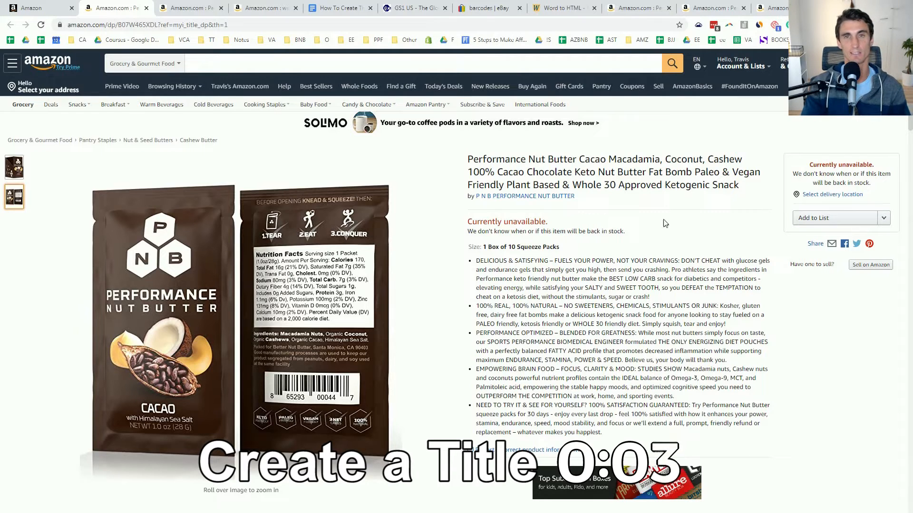
triple_click(627, 172)
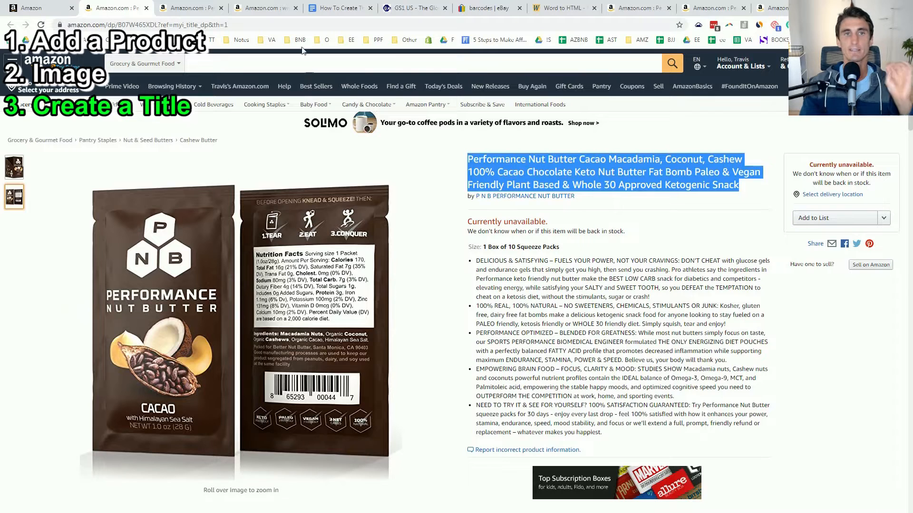
click(265, 9)
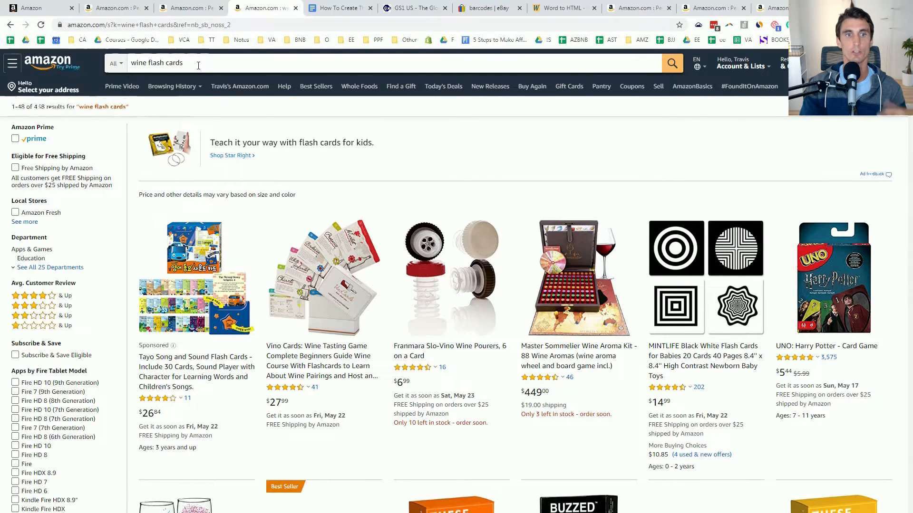
drag(198, 67, 94, 63)
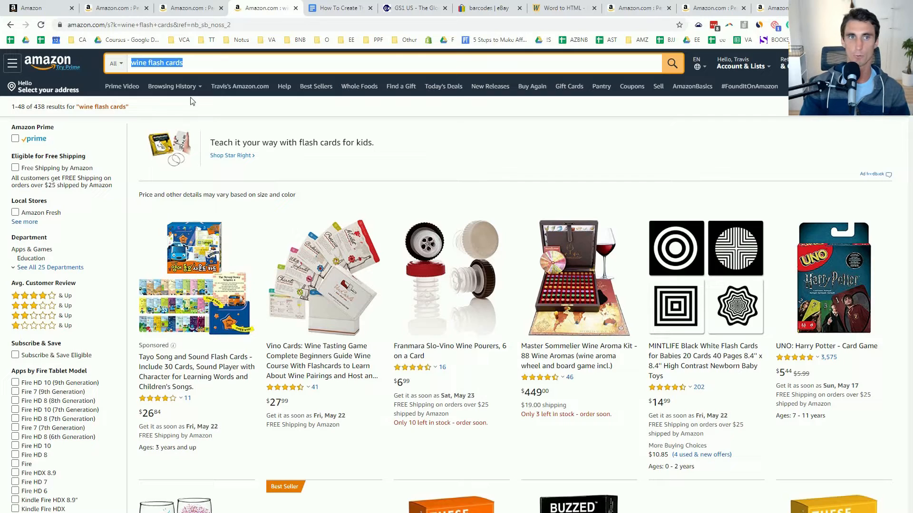
click(163, 62)
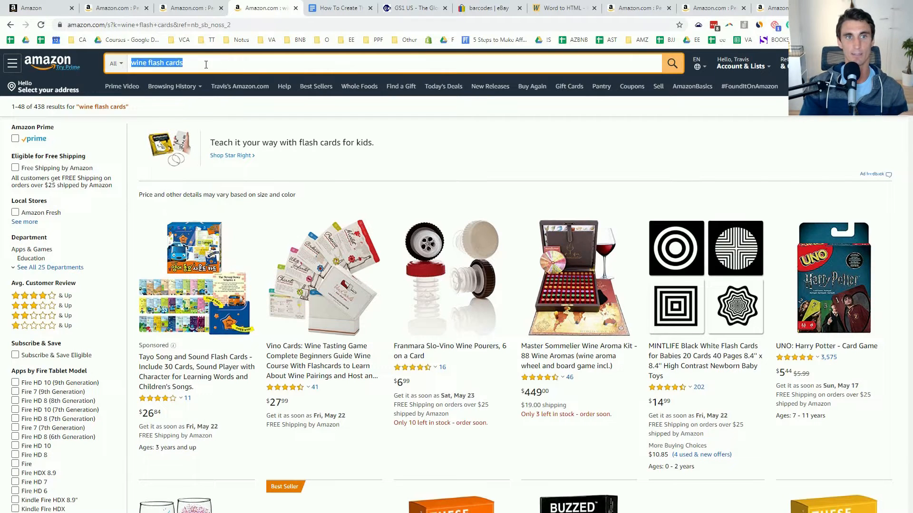
Step: Examine the Keywords list, including "Keto Nut Butter", and the Title text in the Google Docs listing document
click(339, 8)
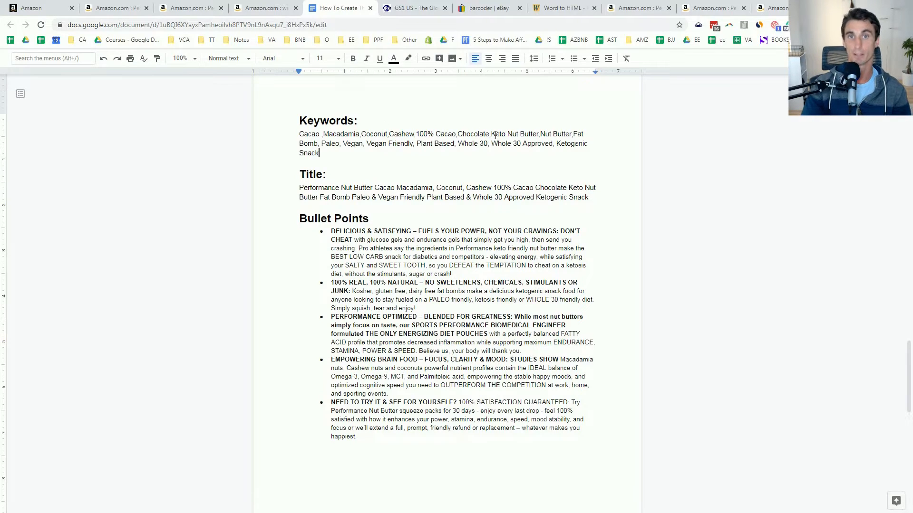
drag(491, 135, 542, 138)
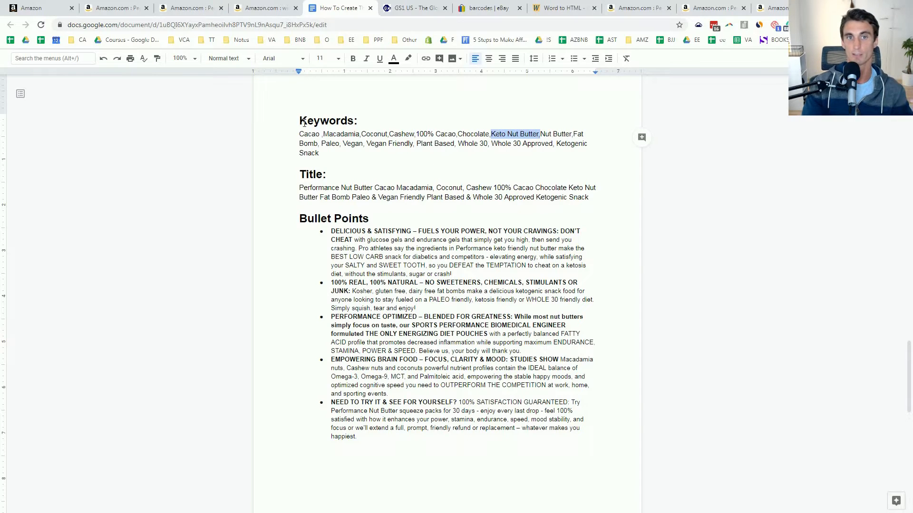
drag(302, 134, 380, 154)
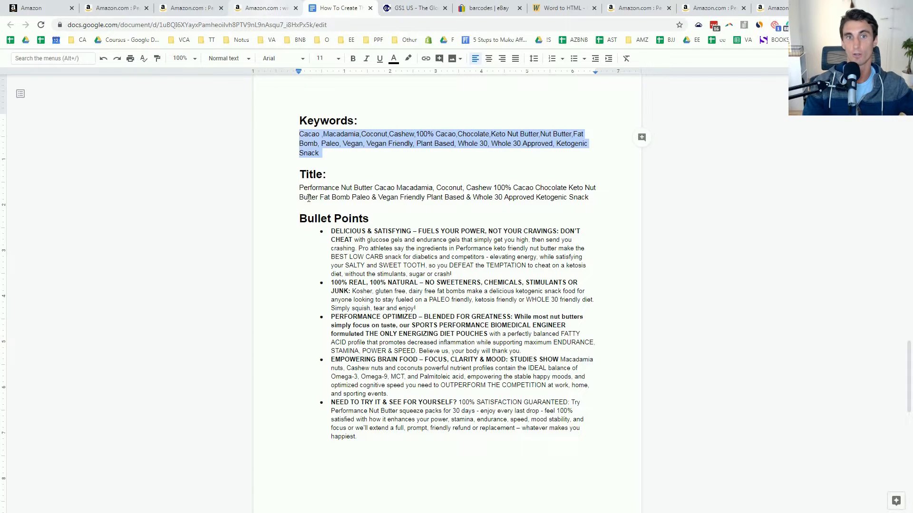
triple_click(337, 190)
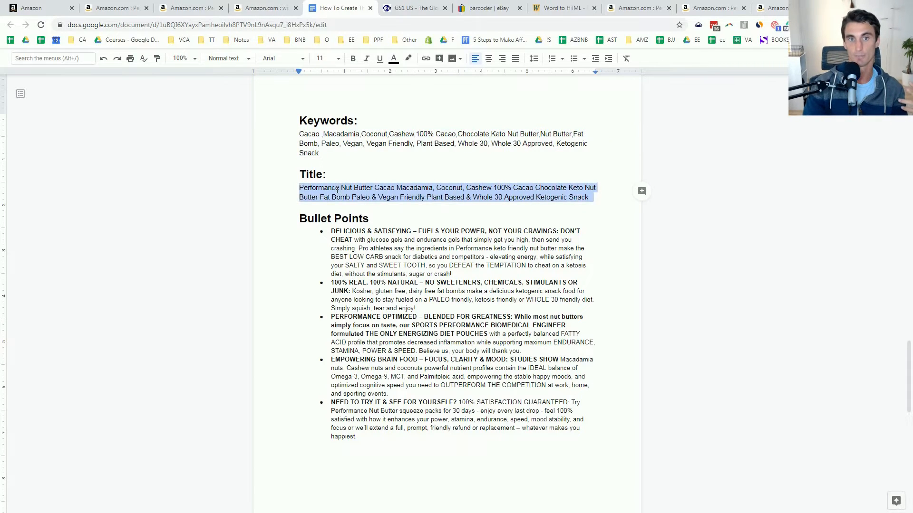
click(338, 190)
Step: Compare the cacao nut butter listing's title with the product titles in the "wine flash cards" search results
click(126, 8)
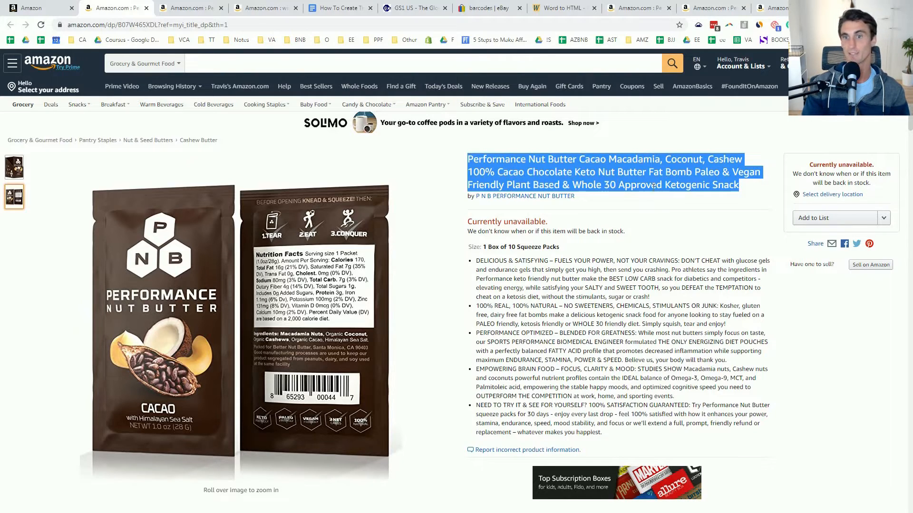
click(744, 194)
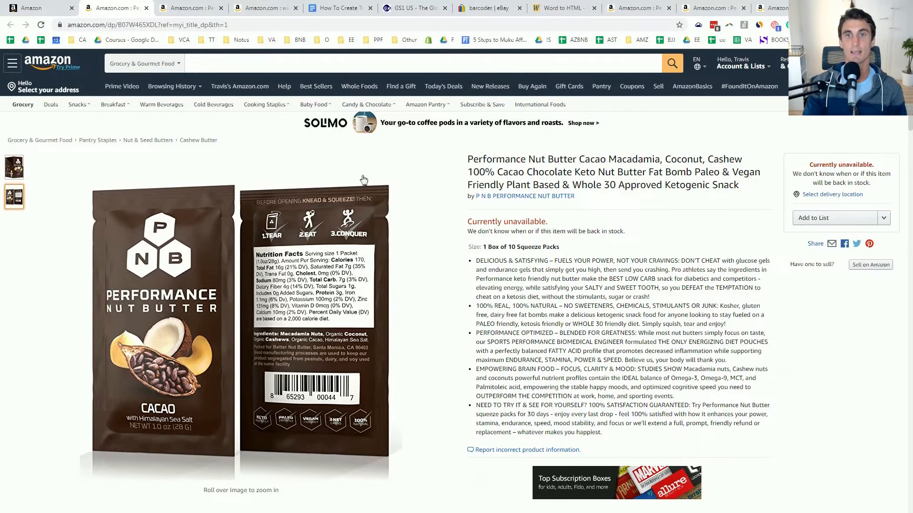
click(277, 10)
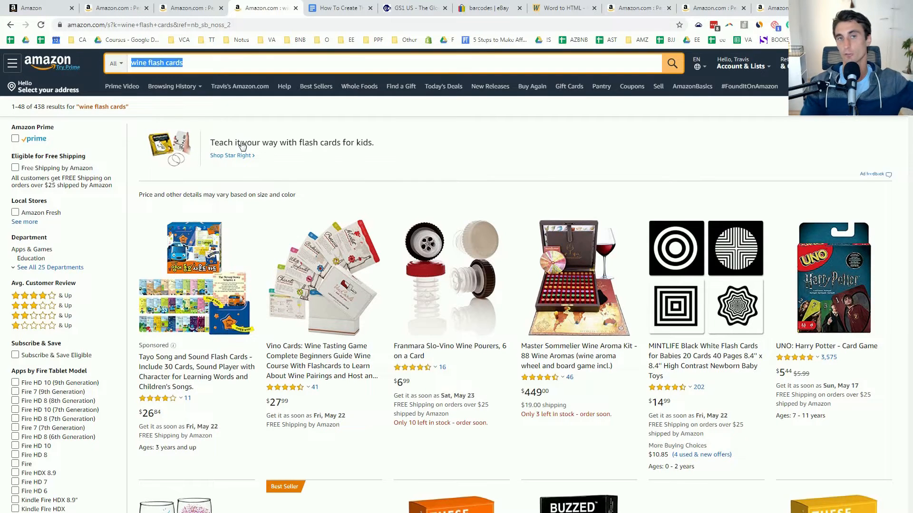
Step: Examine how the cacao listing's title opens with brand and flavor, "Performance Nut Butter Cacao", and compare it with the macadamia listing's title
click(130, 12)
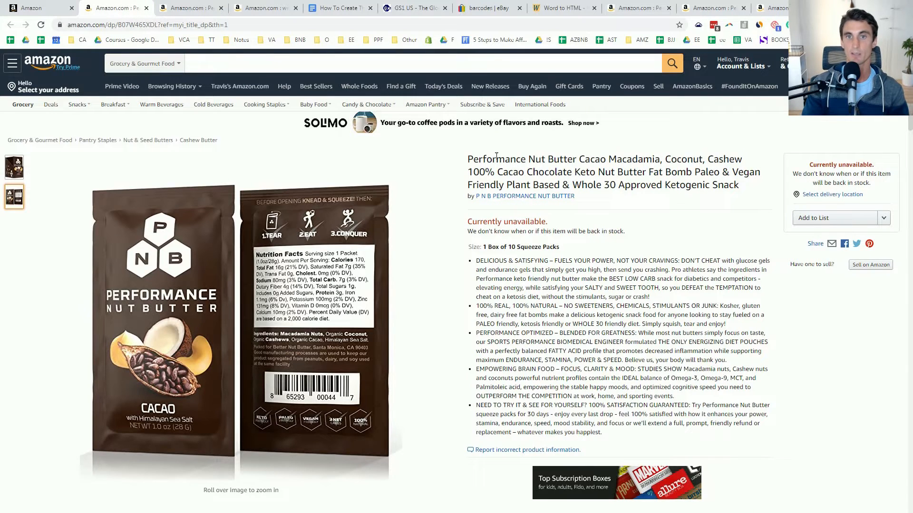
drag(469, 160, 525, 160)
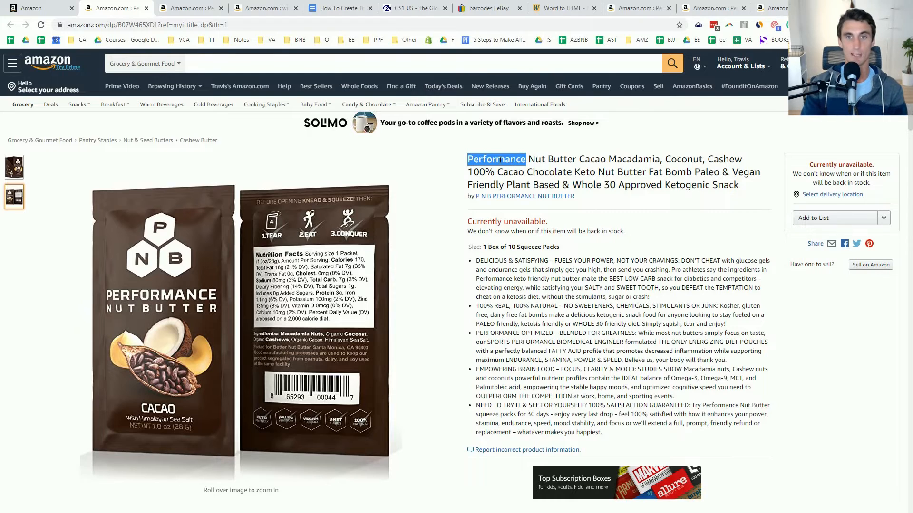
click(467, 160)
drag(467, 159, 578, 159)
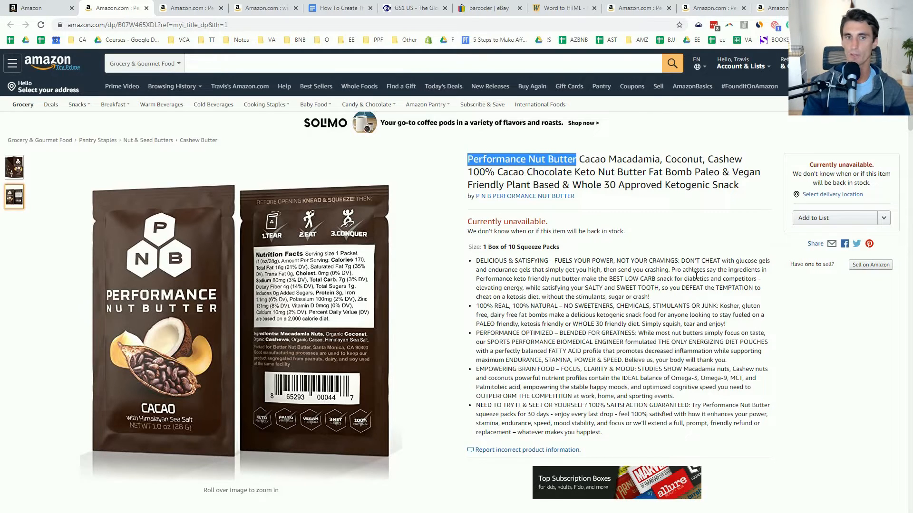
triple_click(609, 173)
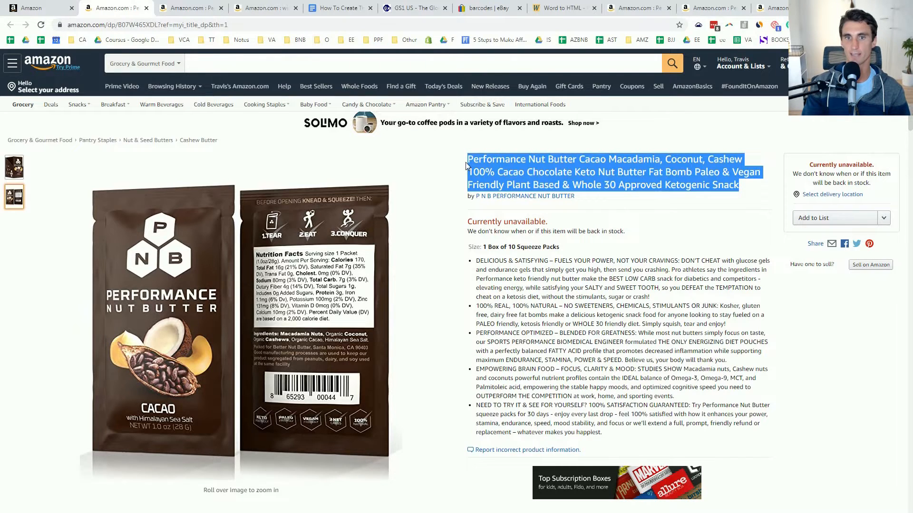
click(192, 8)
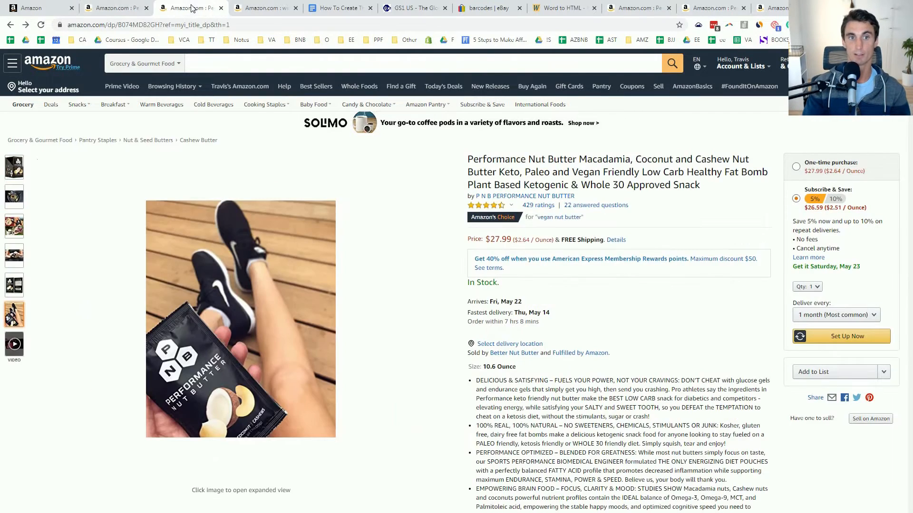
click(123, 9)
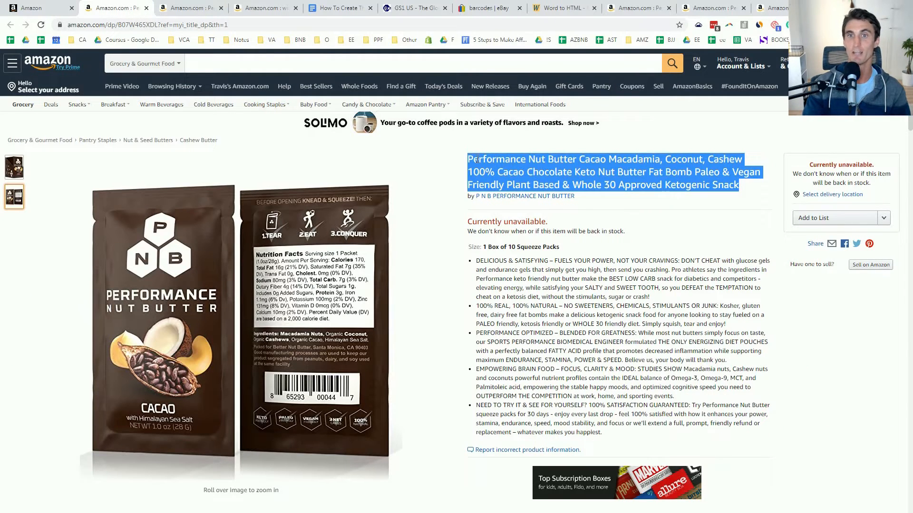
drag(468, 160, 605, 163)
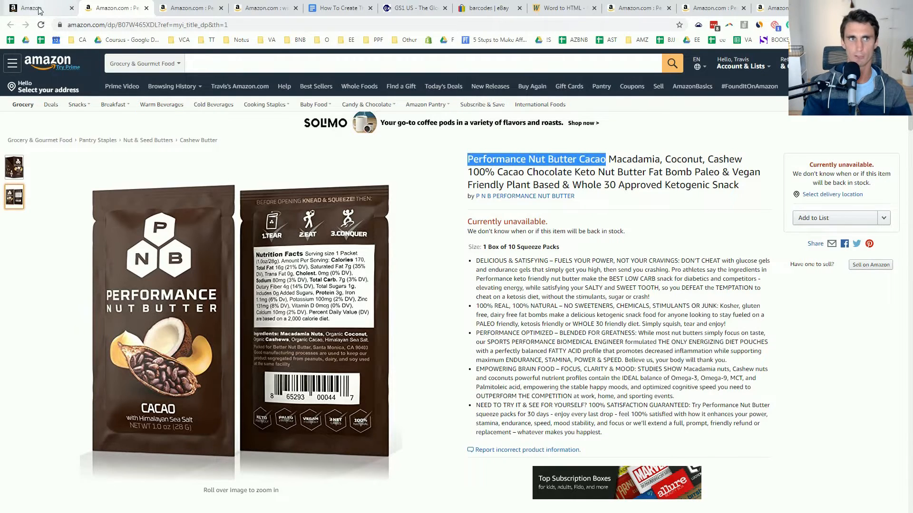
Step: Replace the Product Name in the Seller Central listing's vital info with the full title copied from the Google Docs document
click(337, 8)
triple_click(364, 188)
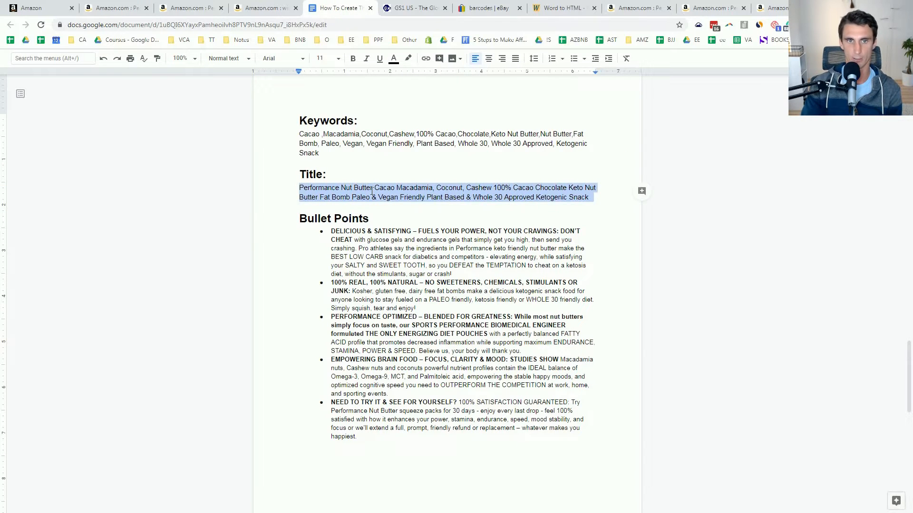
click(19, 13)
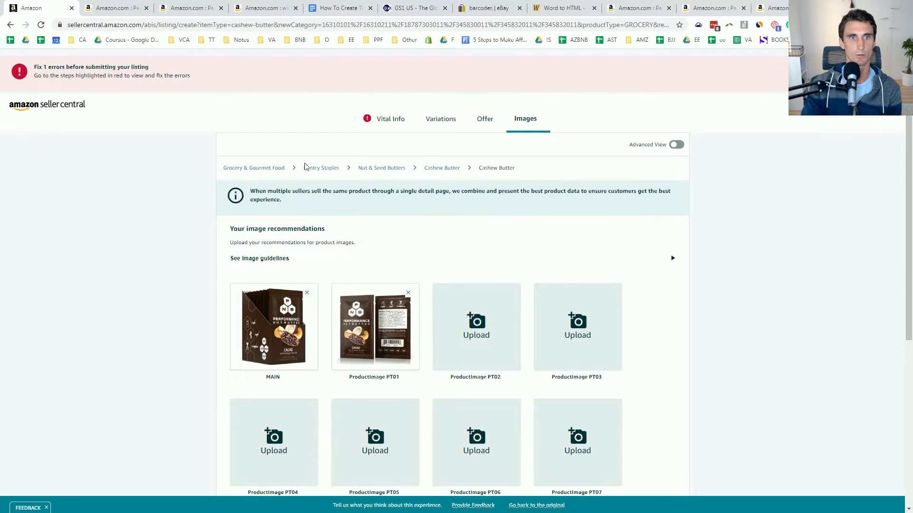
click(391, 125)
triple_click(455, 280)
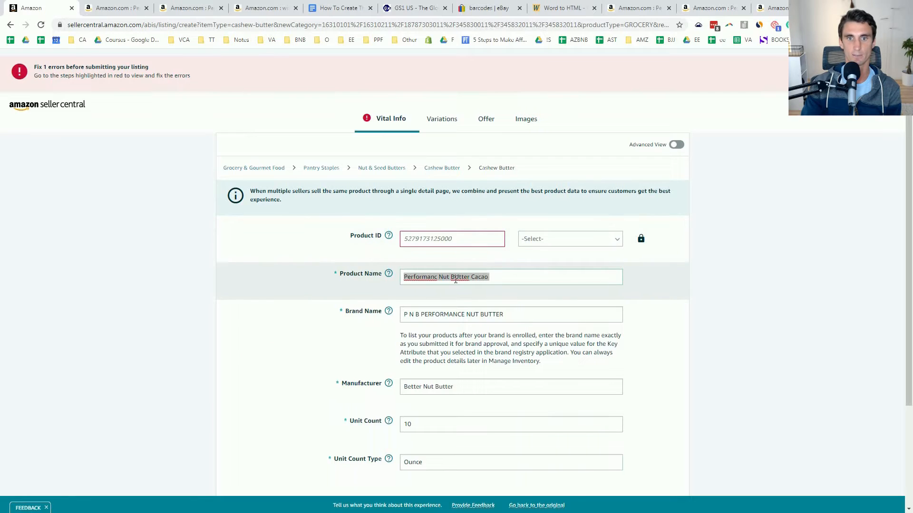
key(ctrl+v)
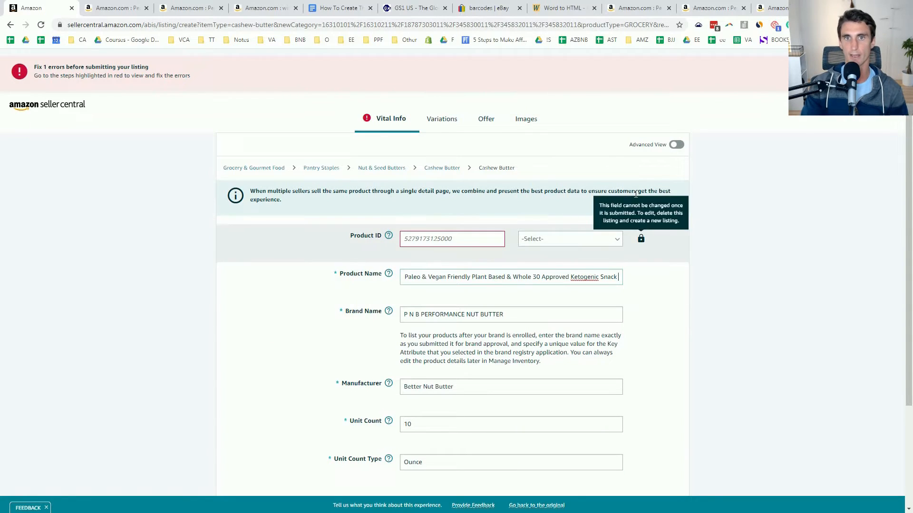
Step: Examine the bullet points on the macadamia nut butter listing, focusing on the capitalized opening phrase of the first one
click(196, 13)
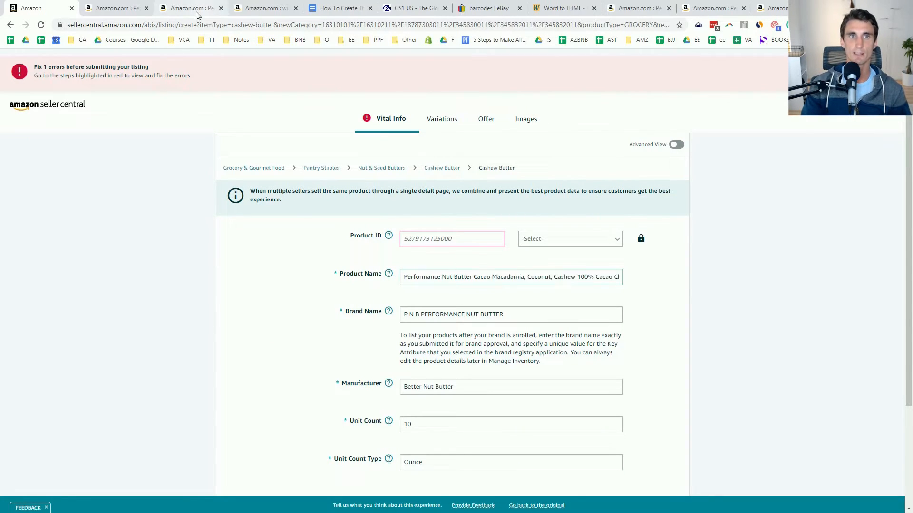
scroll(580, 342, down, 2)
drag(476, 286, 759, 459)
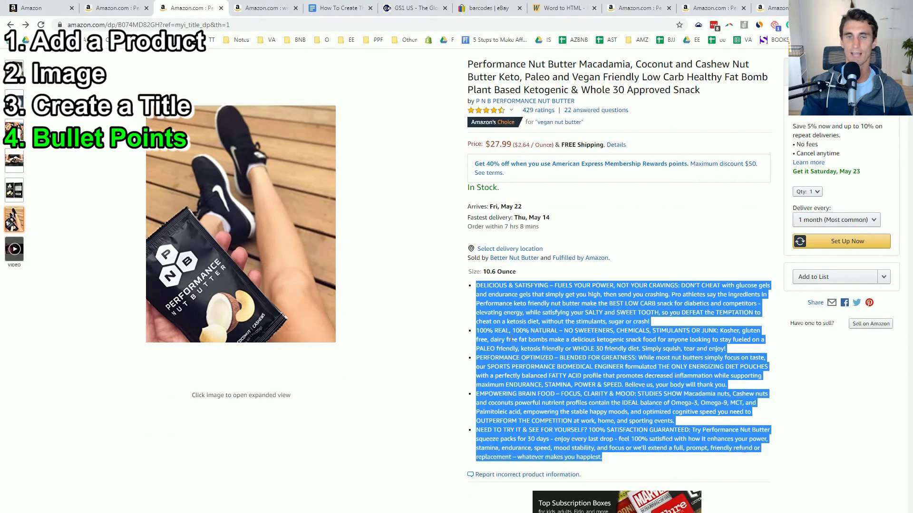
click(496, 312)
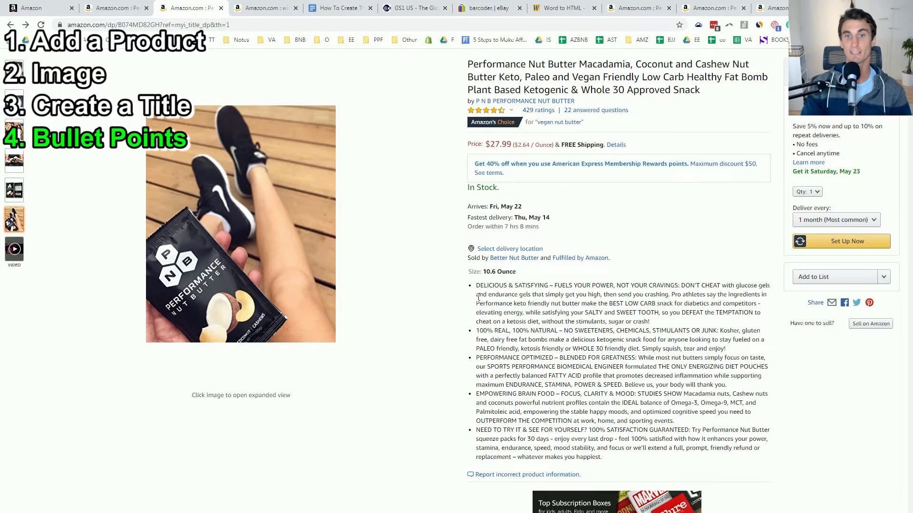
drag(477, 285, 681, 285)
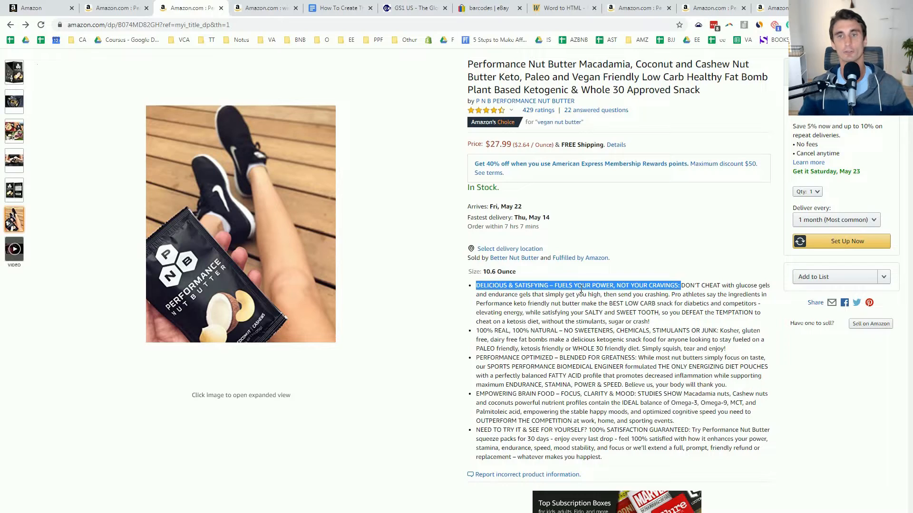
drag(554, 287, 614, 292)
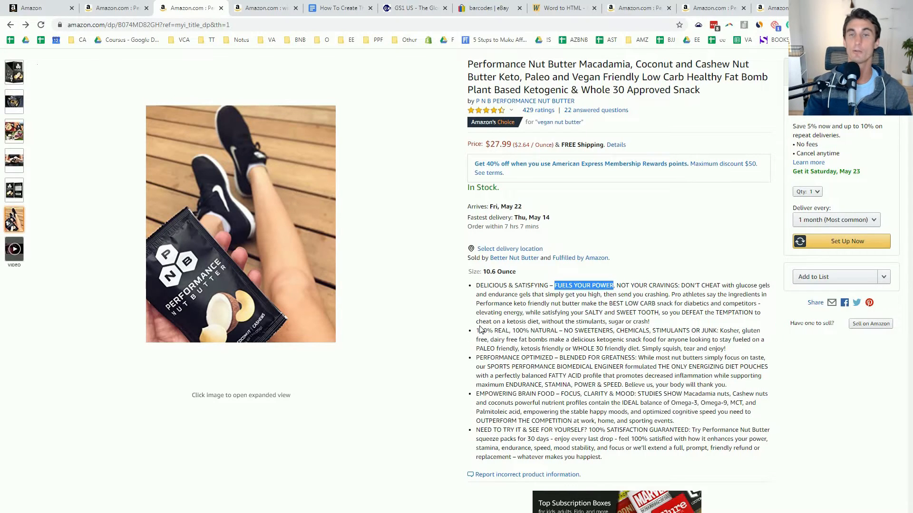
Step: Examine the macadamia listing's remaining bullet points, focusing on "100% REAL, 100% NATURAL" and the closing "100% SATISFACTION GUARANTEED" phrase
drag(479, 330, 512, 330)
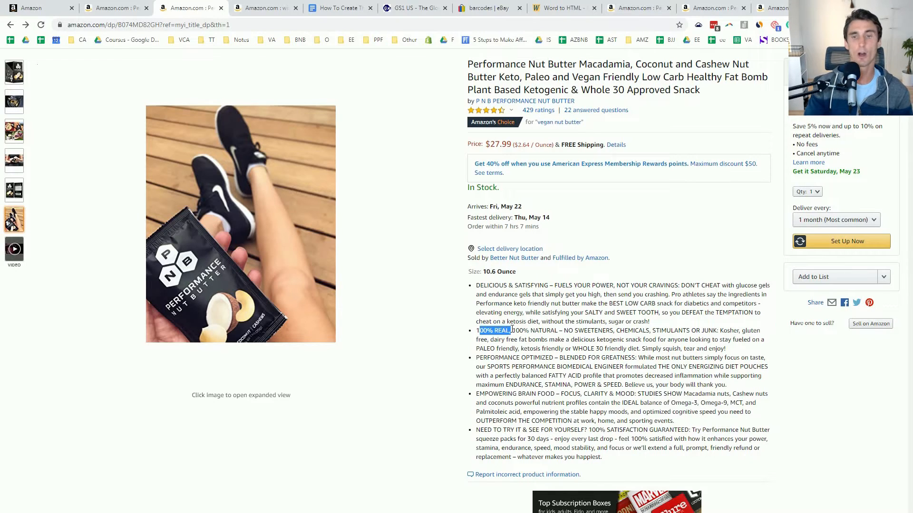
click(484, 333)
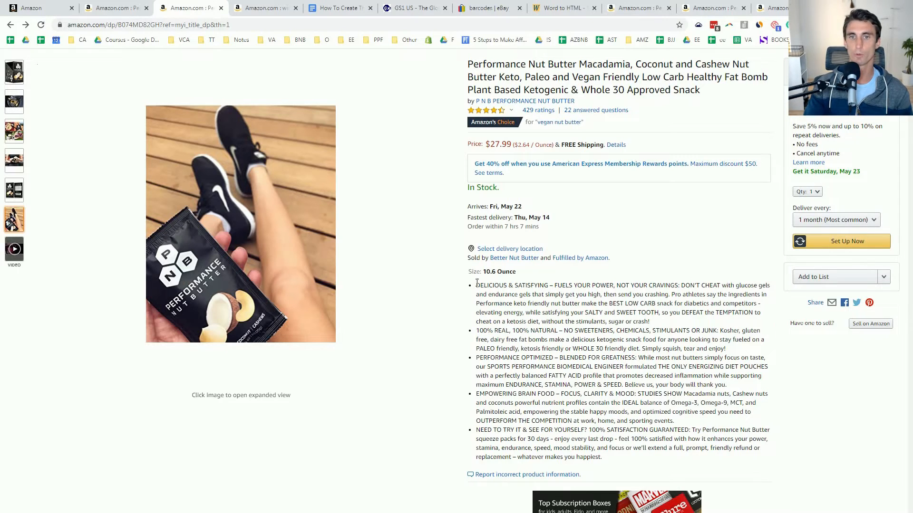
drag(476, 331, 559, 334)
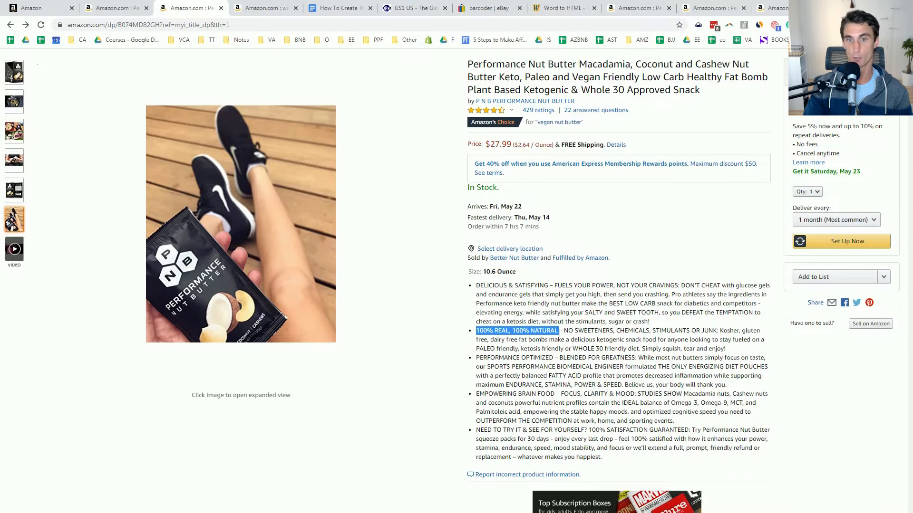
drag(560, 334, 551, 328)
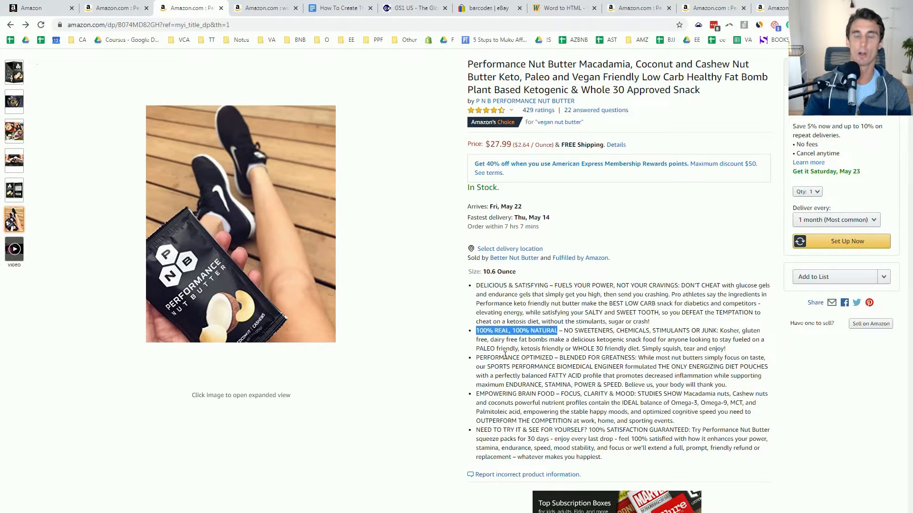
click(564, 348)
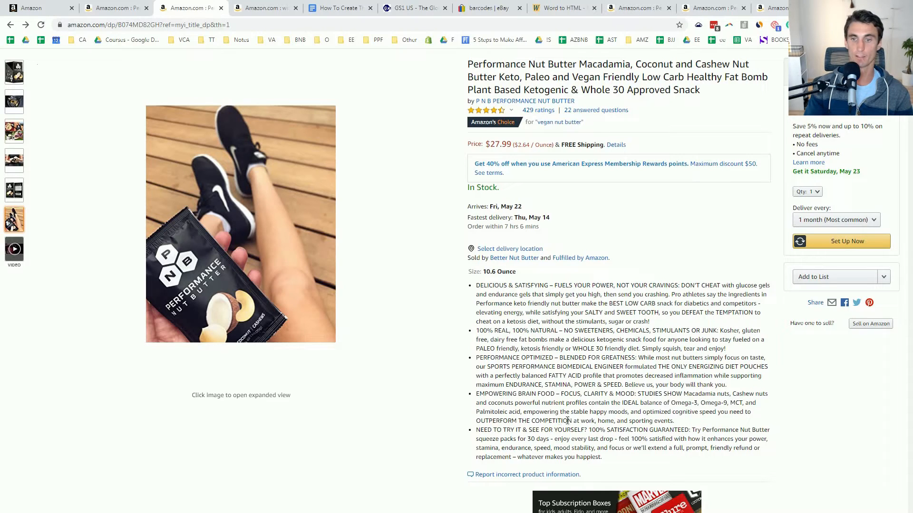
drag(589, 430, 693, 427)
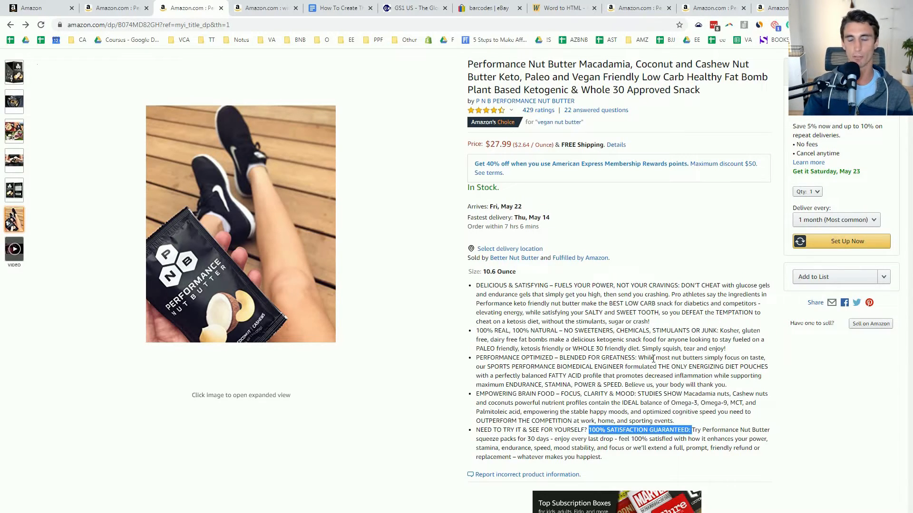
drag(551, 447, 552, 448)
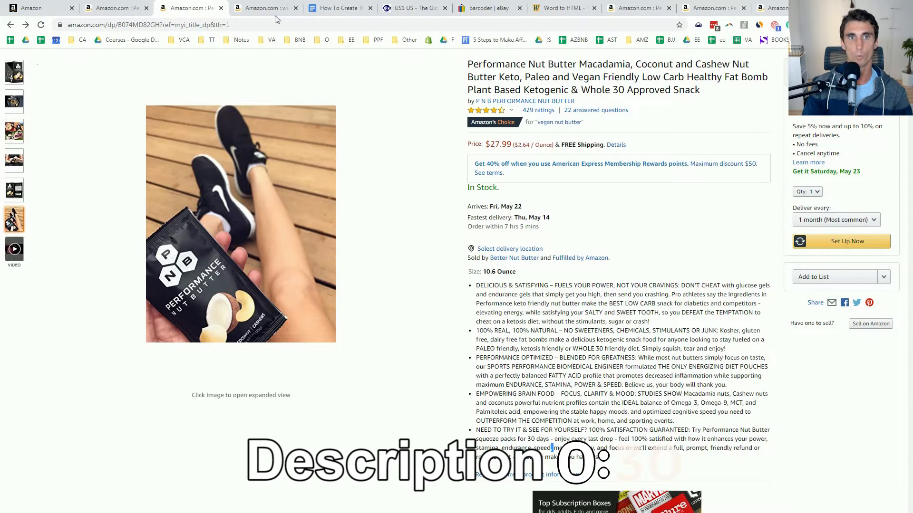
Step: Enable Advanced View in Seller Central and enter the document's "DELICIOUS & SATISFYING" bullet point as the first Key Product Feature in the description section
click(338, 8)
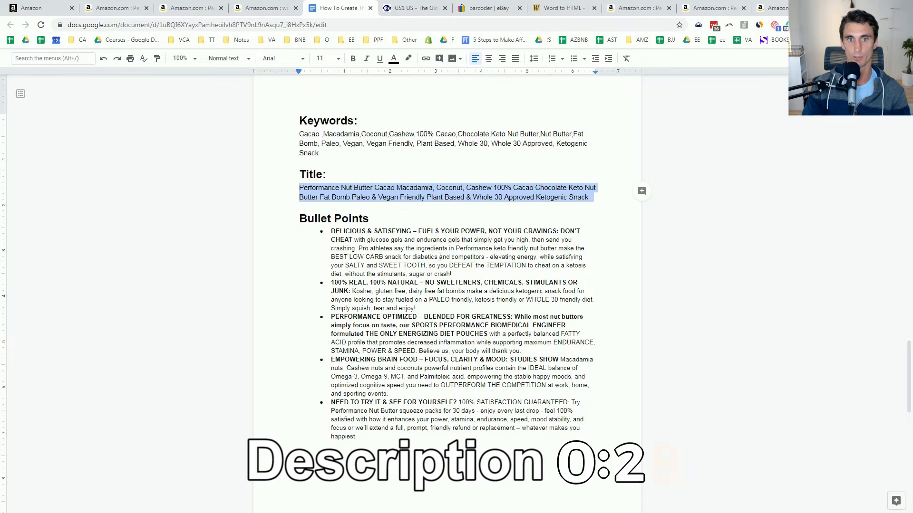
drag(452, 275, 331, 230)
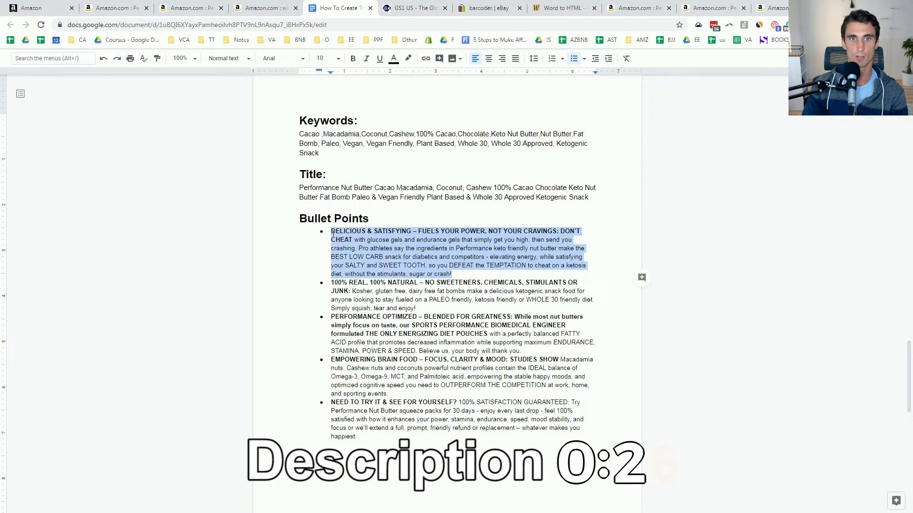
click(43, 9)
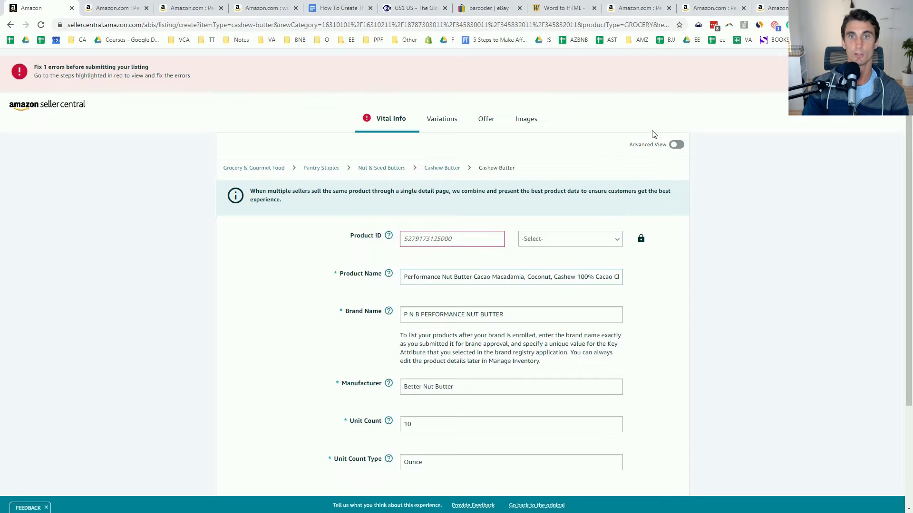
click(678, 146)
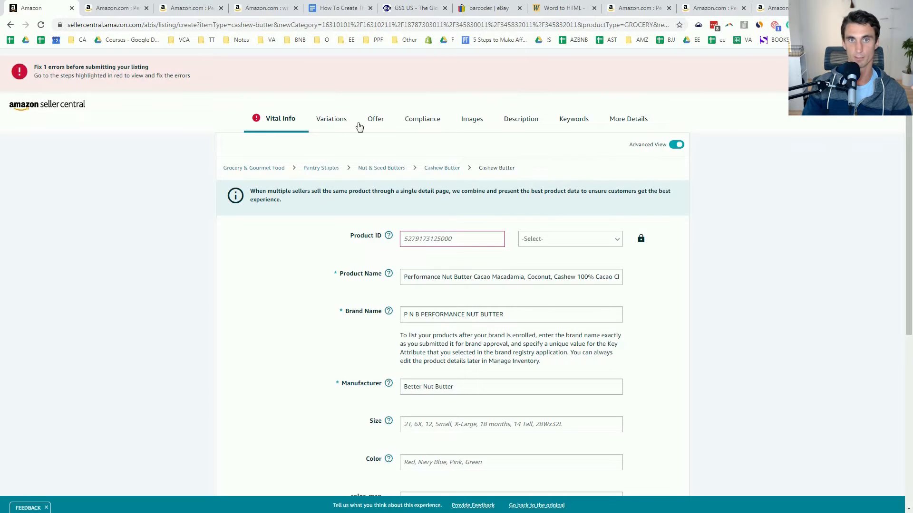
click(522, 123)
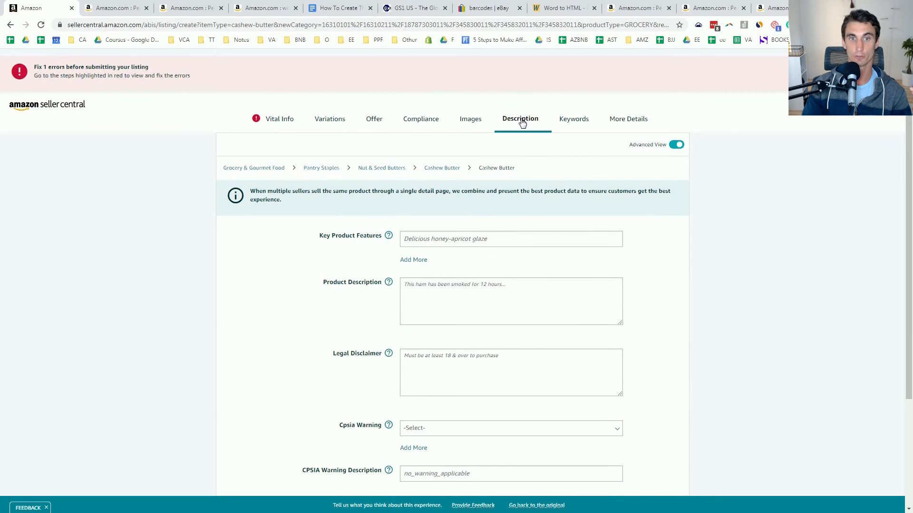
triple_click(329, 236)
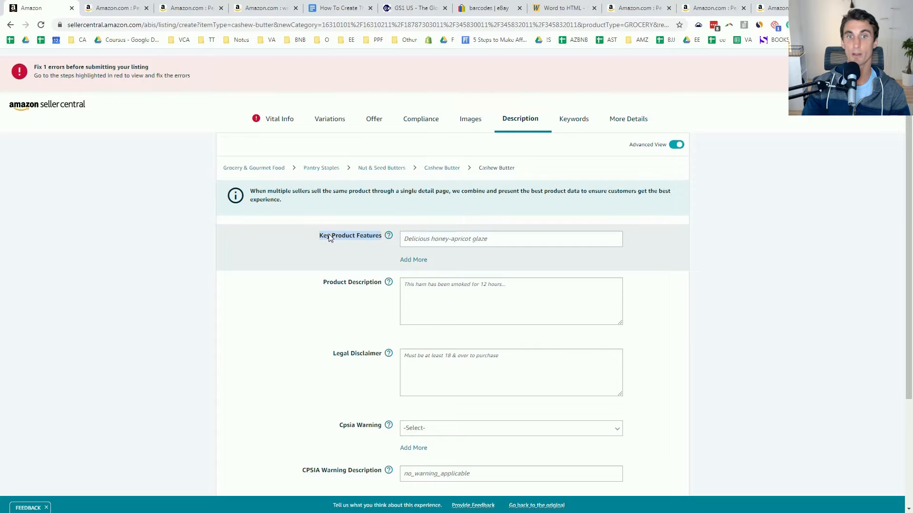
click(428, 238)
key(ctrl+v)
Step: Add four more Key Product Features and fill them with the remaining bullet points from the Google Docs document
click(418, 260)
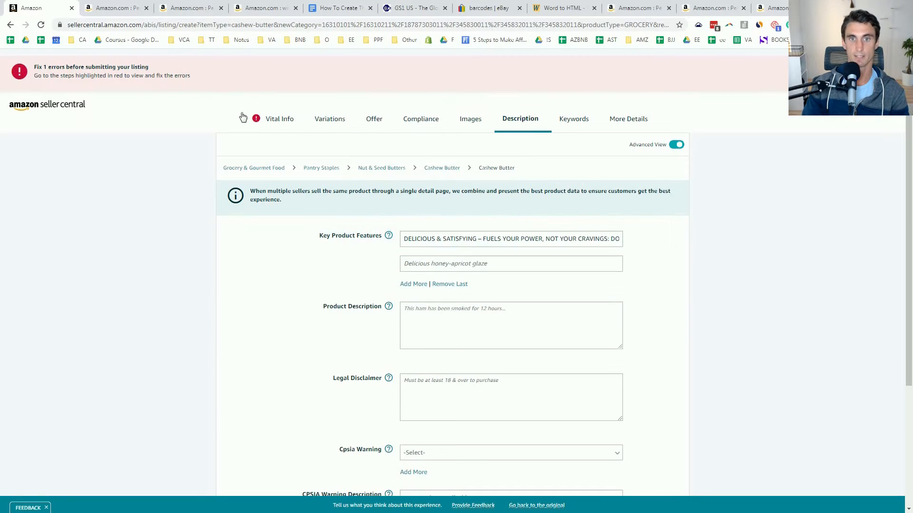
click(327, 9)
triple_click(392, 300)
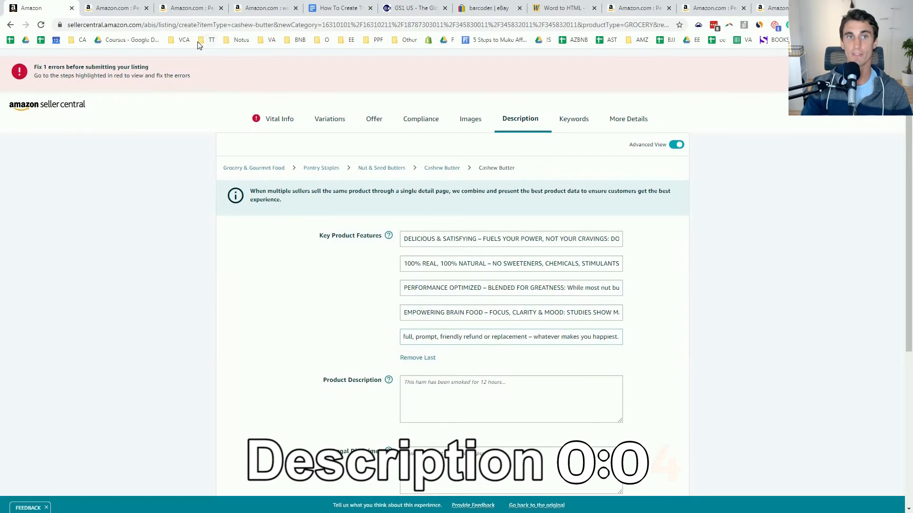
Step: Locate the product descriptions on the macadamia and cacao nut butter listings to compare how they are presented
click(191, 9)
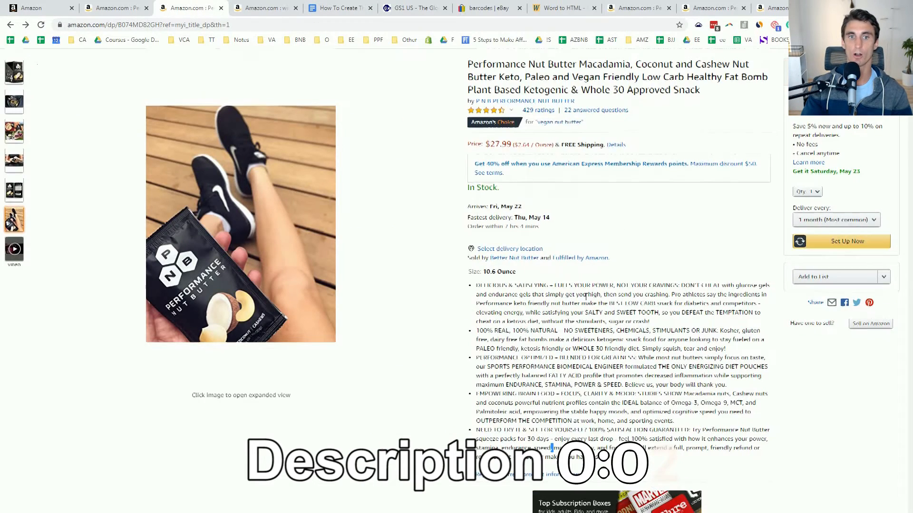
scroll(586, 297, down, 5)
click(119, 8)
scroll(423, 348, down, 8)
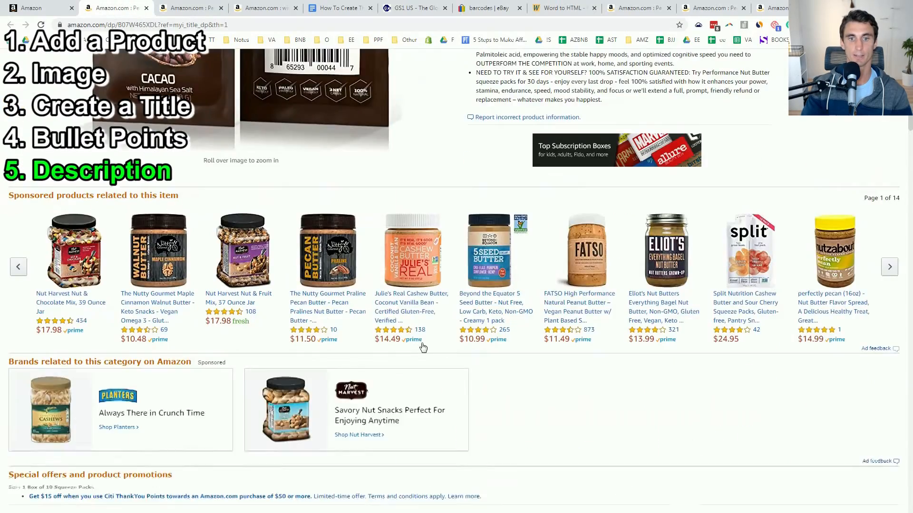
scroll(423, 348, down, 10)
click(191, 9)
scroll(623, 412, down, 15)
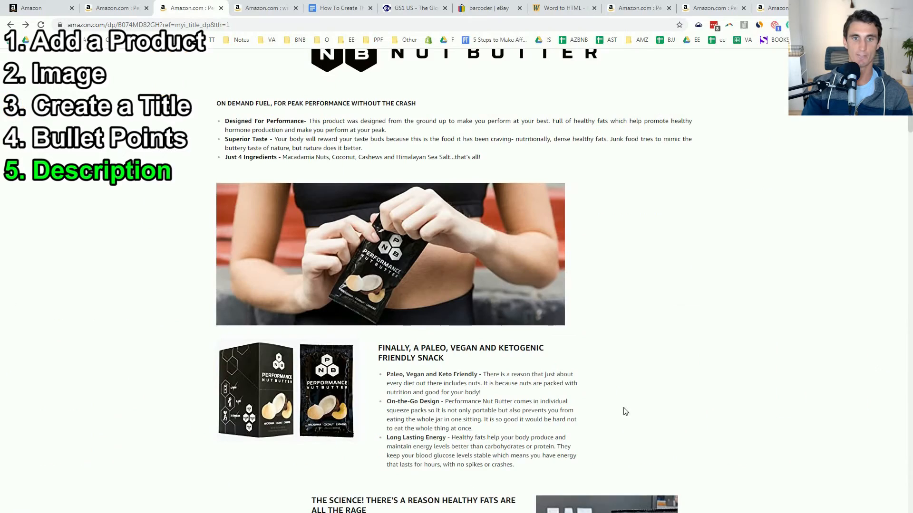
scroll(369, 242, up, 3)
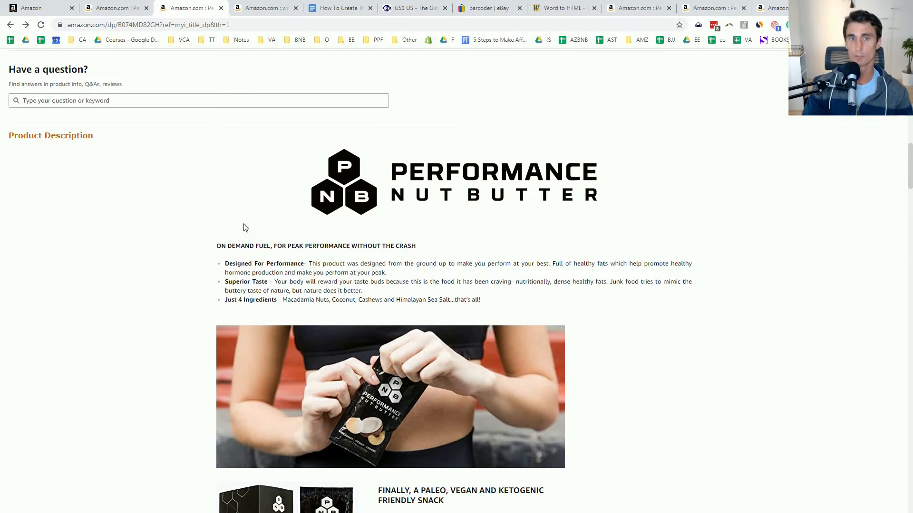
Step: Examine the macadamia listing's illustrated product description sections and its product video preview
scroll(185, 250, down, 1)
scroll(200, 228, down, 4)
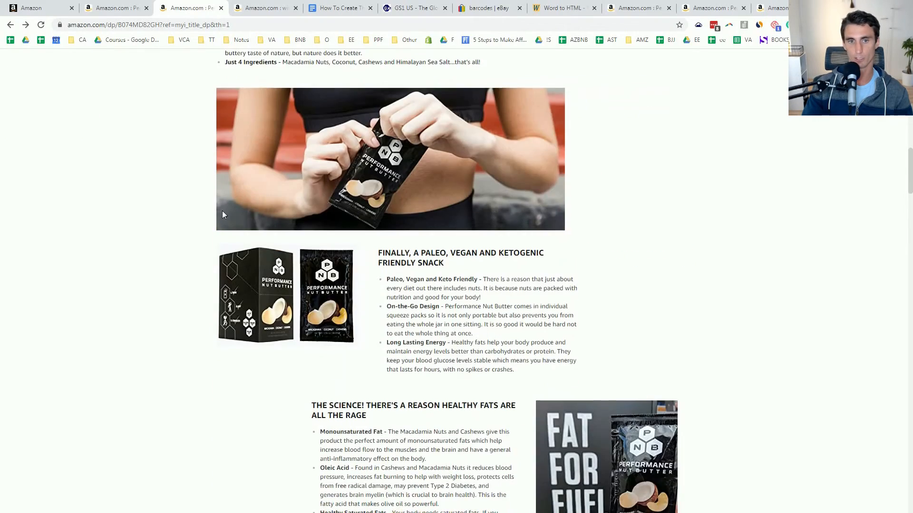
scroll(222, 210, up, 6)
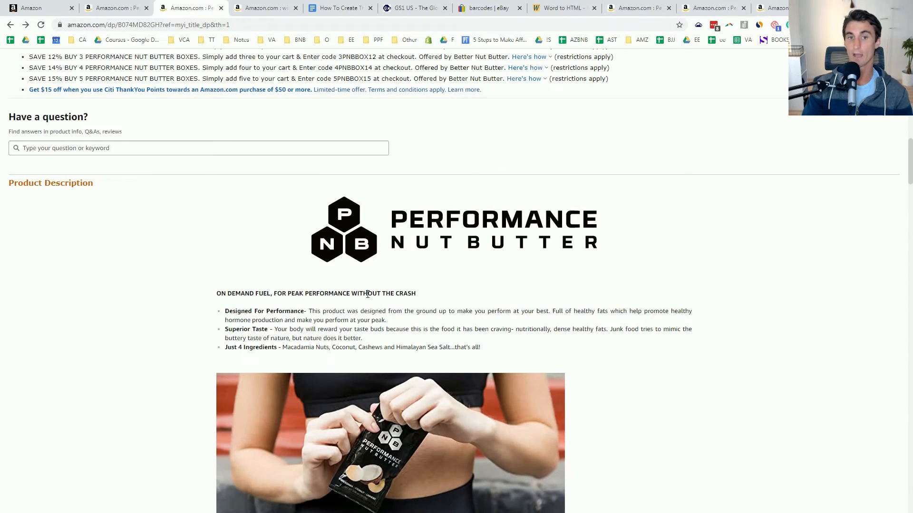
scroll(357, 289, down, 6)
scroll(282, 383, down, 5)
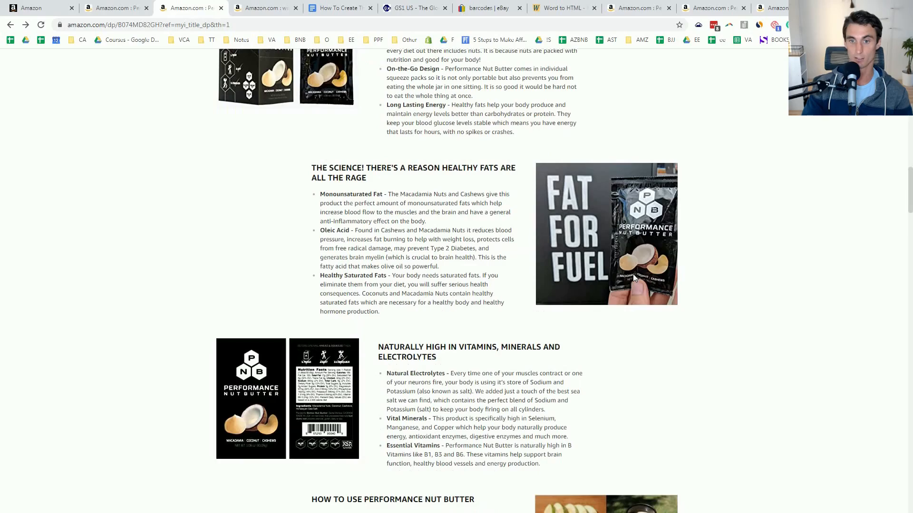
scroll(482, 256, up, 6)
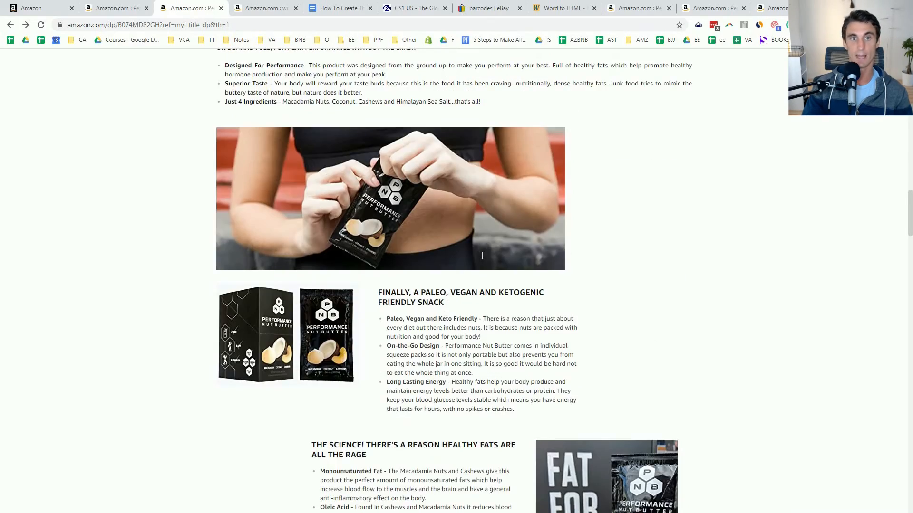
scroll(482, 256, up, 13)
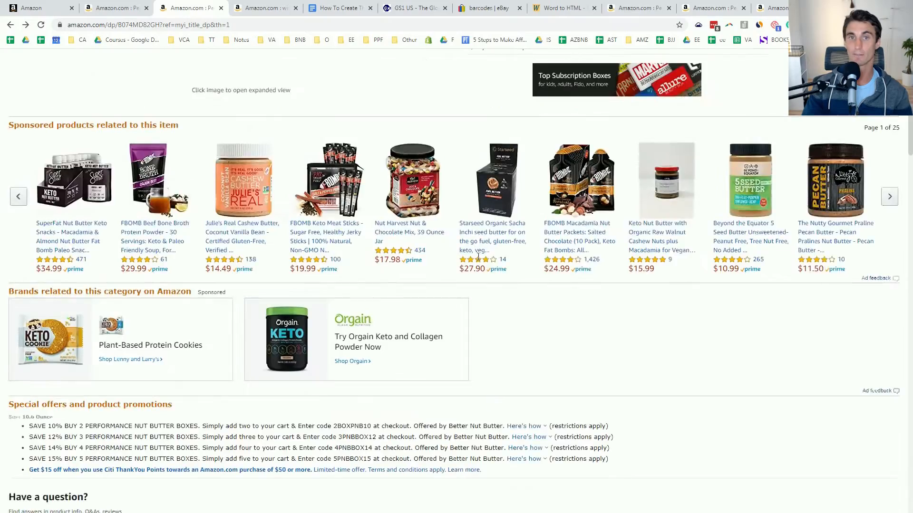
scroll(478, 257, up, 9)
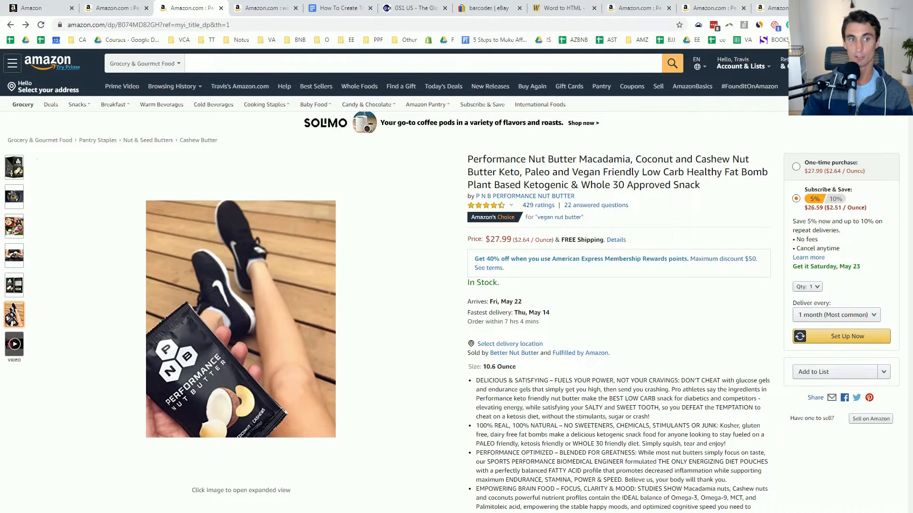
mouse_move(10, 350)
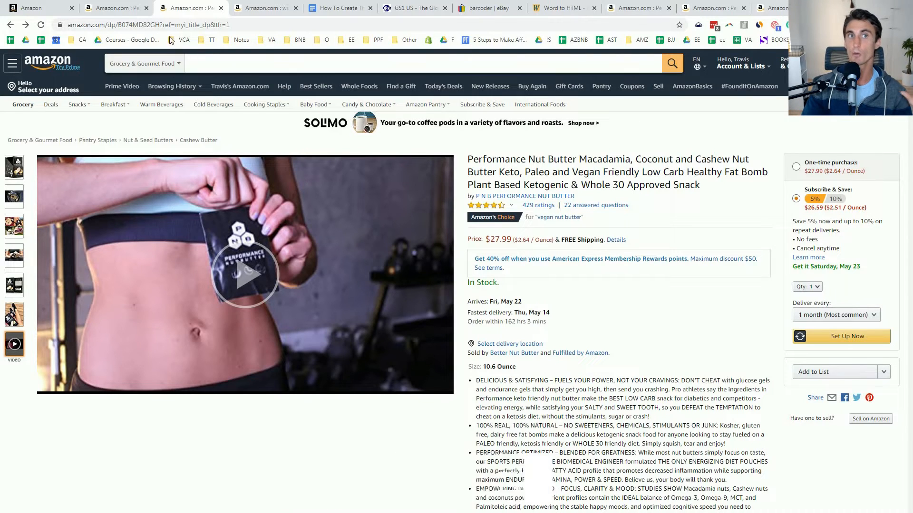
Step: Examine the headline and feature paragraphs of the cacao listing's plain-text product description, and return to the Google Docs document
click(132, 14)
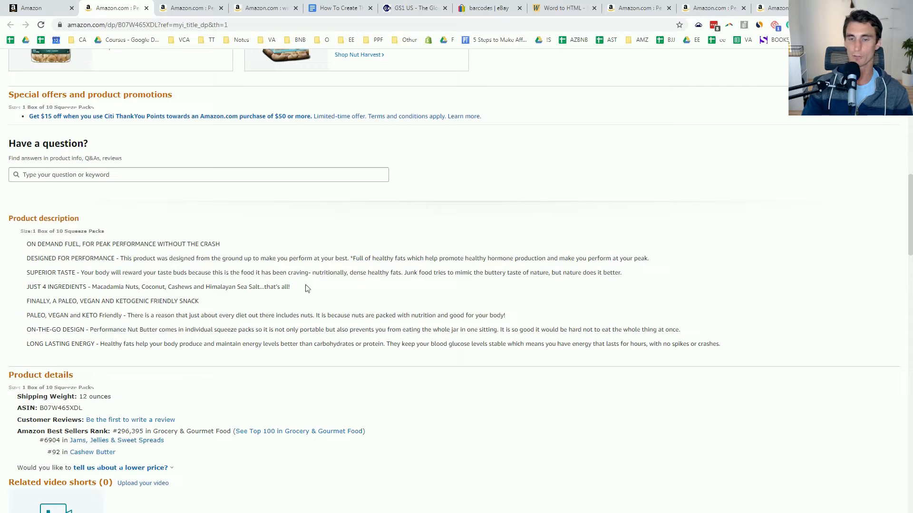
drag(730, 349, 8, 242)
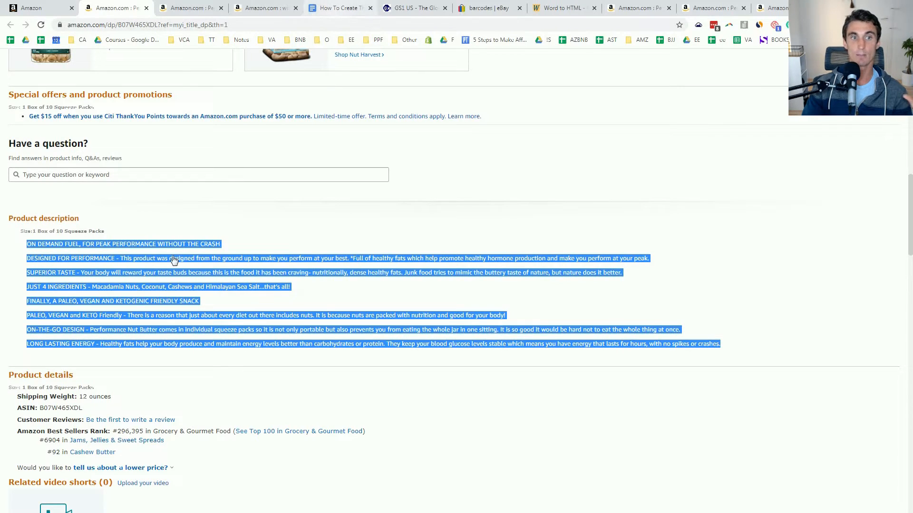
click(261, 245)
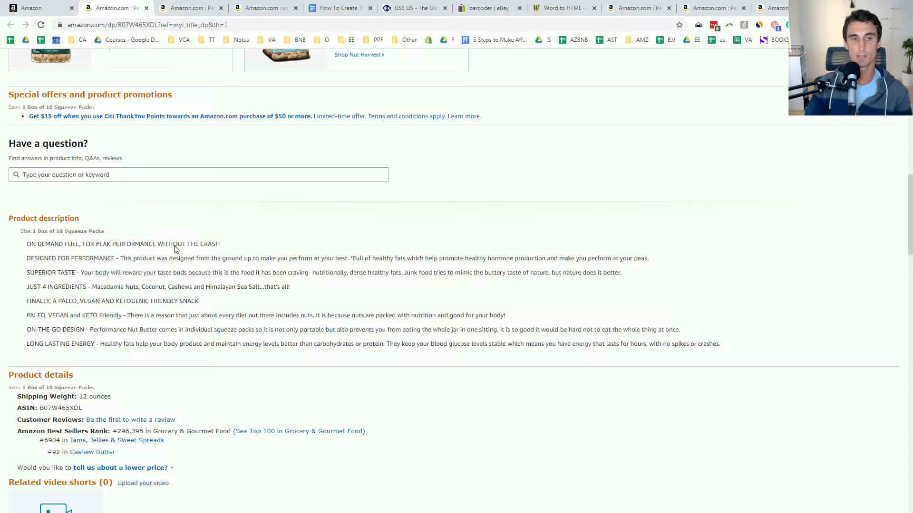
drag(29, 241, 808, 364)
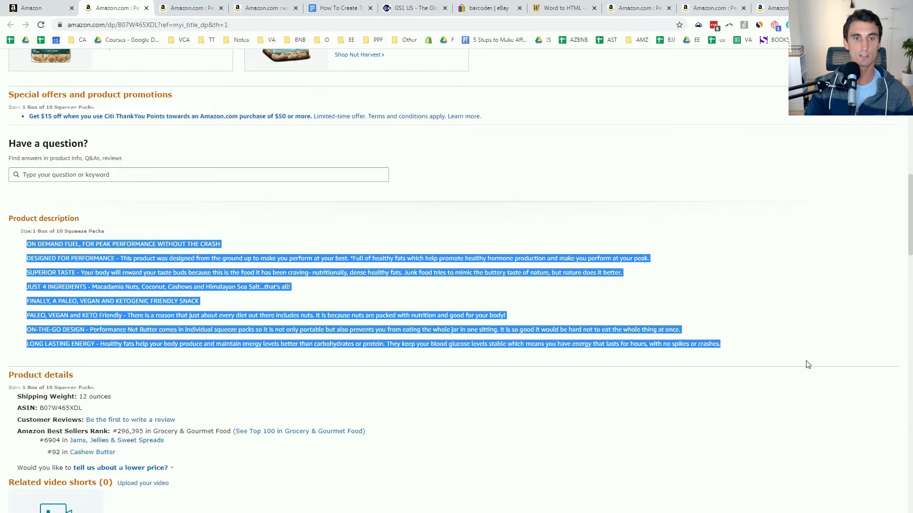
click(677, 310)
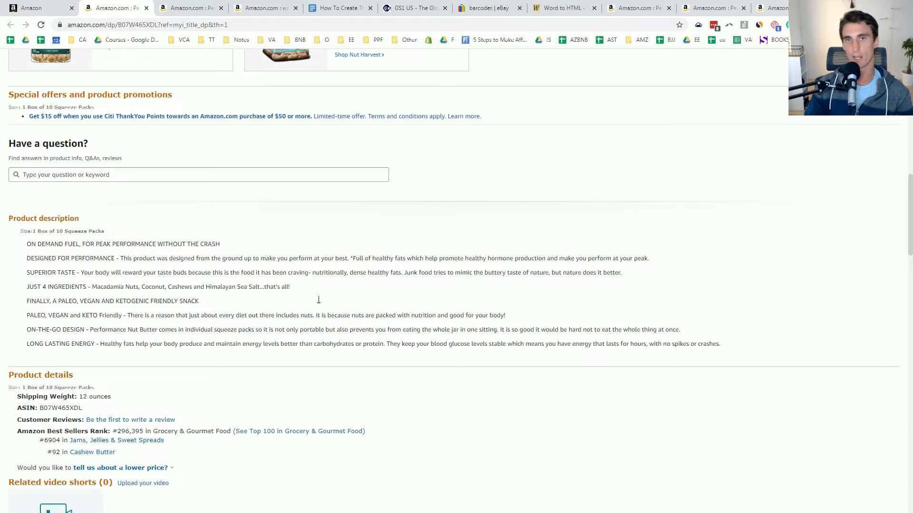
triple_click(50, 245)
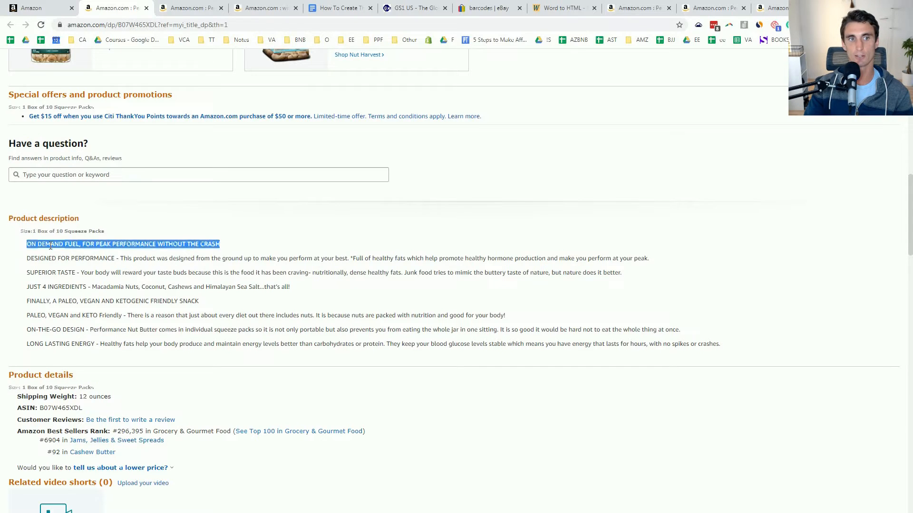
triple_click(68, 247)
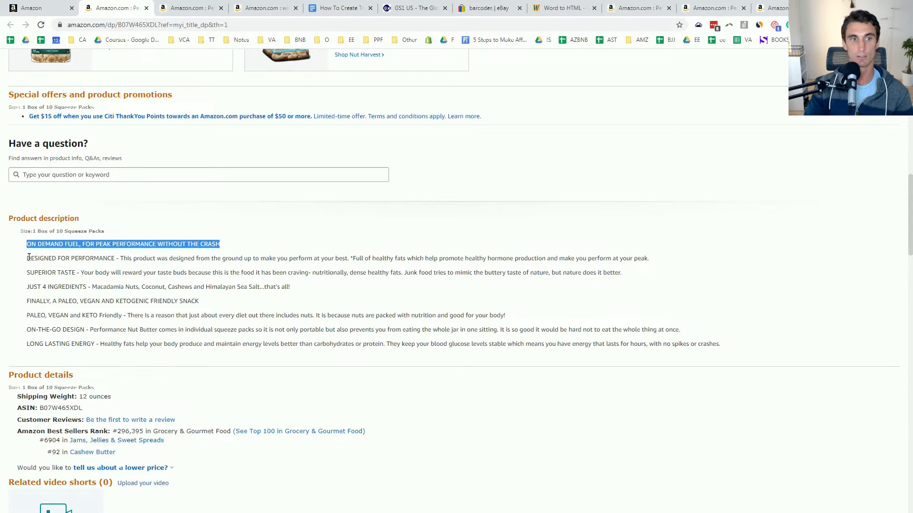
drag(306, 287, 25, 257)
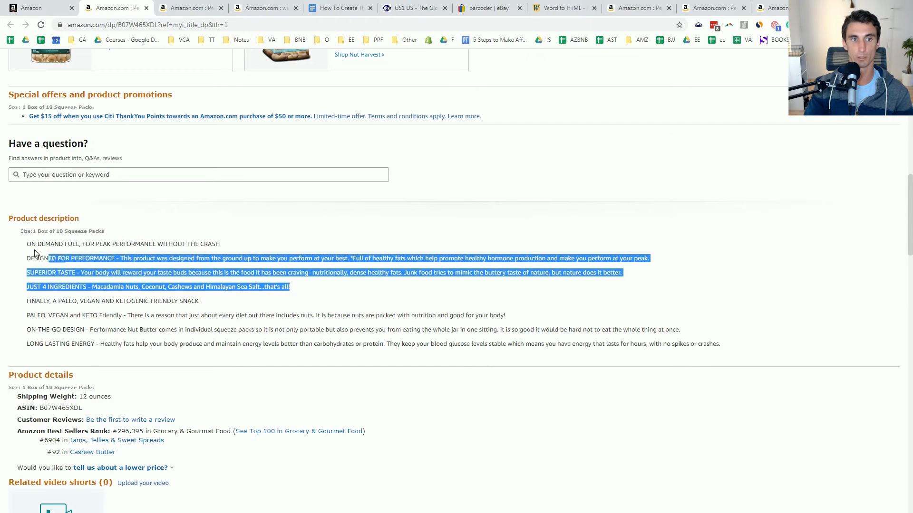
click(335, 8)
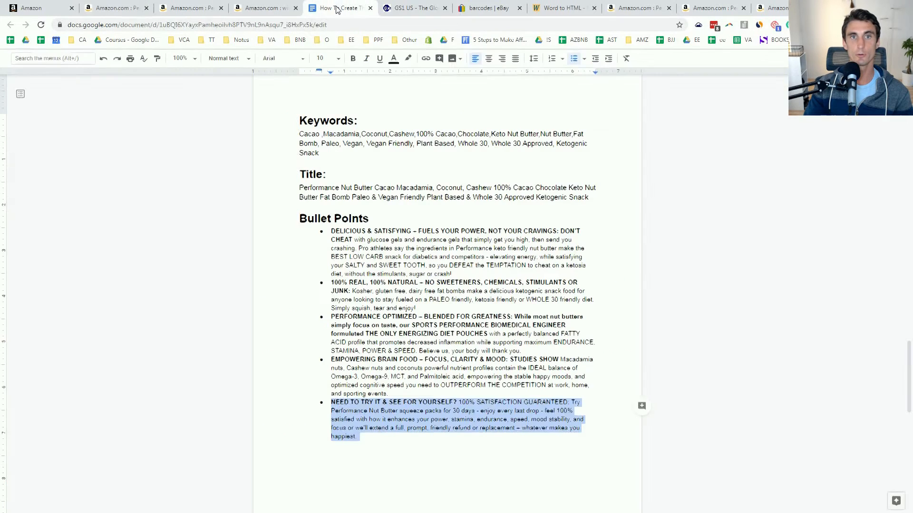
Step: Select the entire text under the Description heading in the Google Docs document
scroll(375, 272, down, 10)
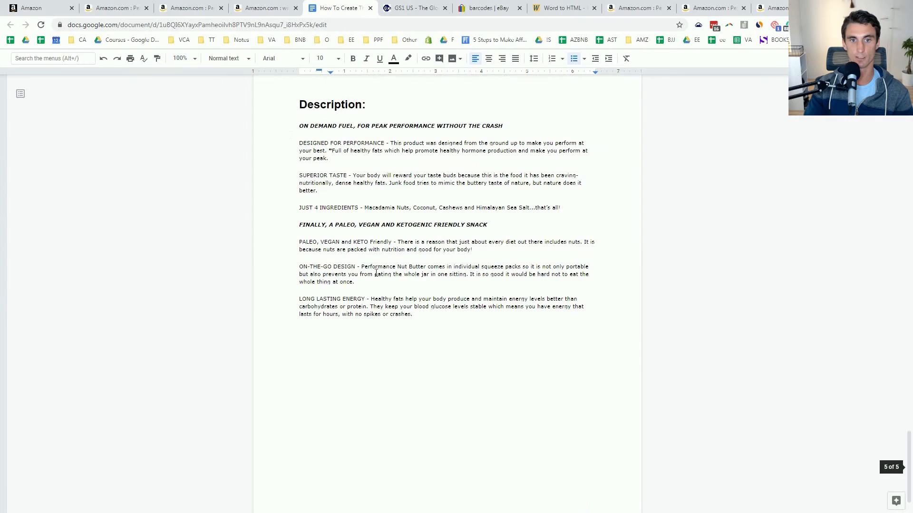
triple_click(320, 128)
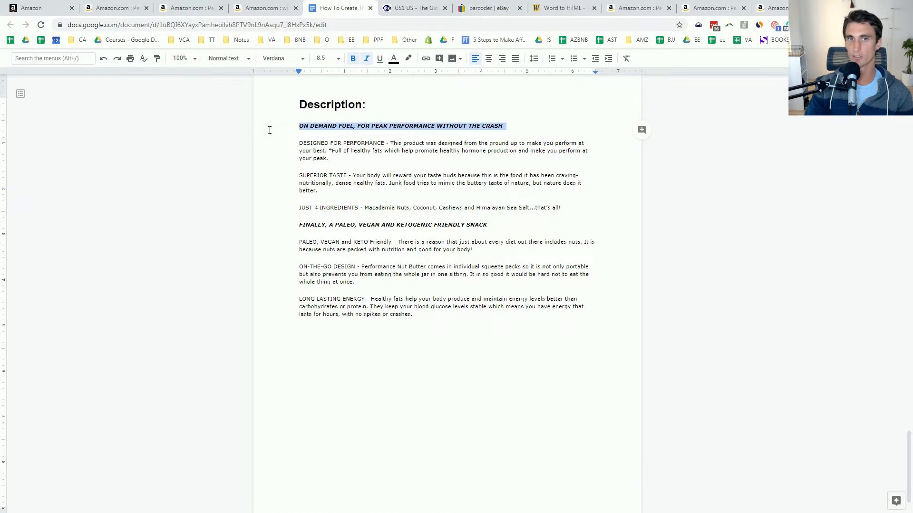
drag(291, 126, 617, 330)
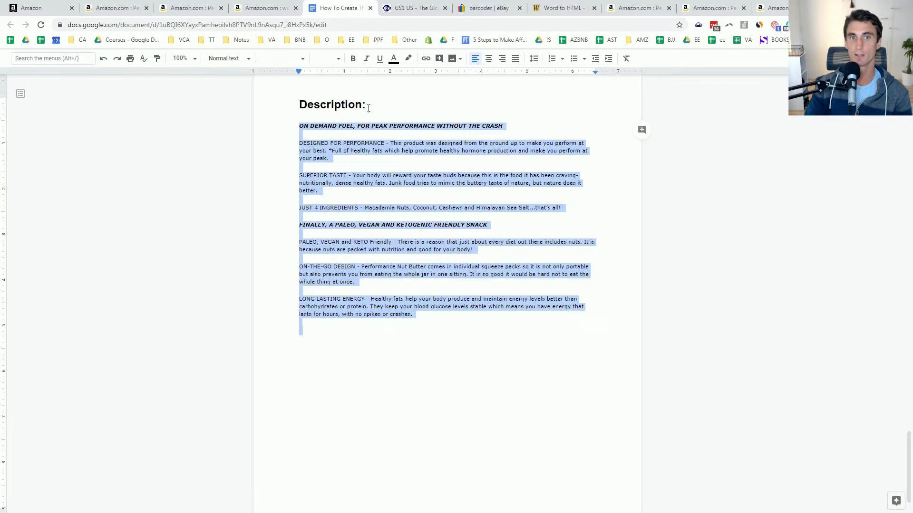
Step: Switch to WordHTML, put the product description in its Word editor, and display it as HTML code
click(561, 11)
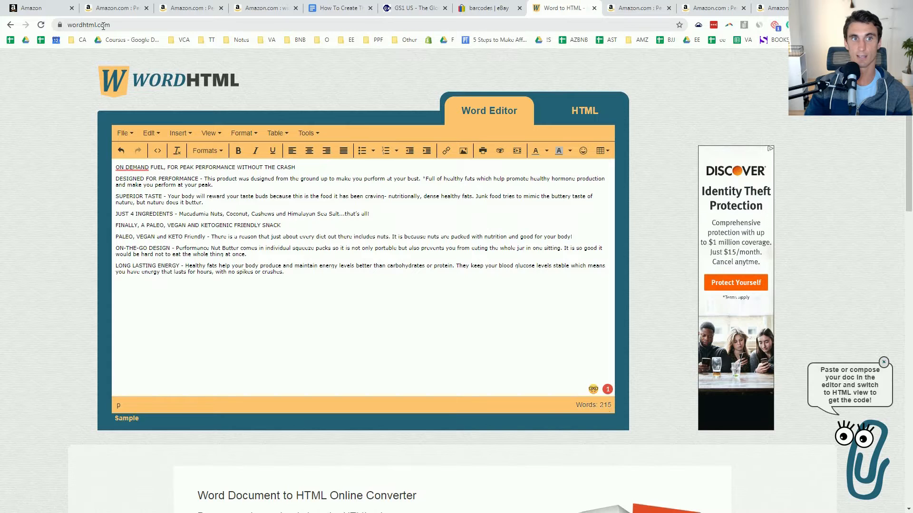
drag(259, 237, 296, 279)
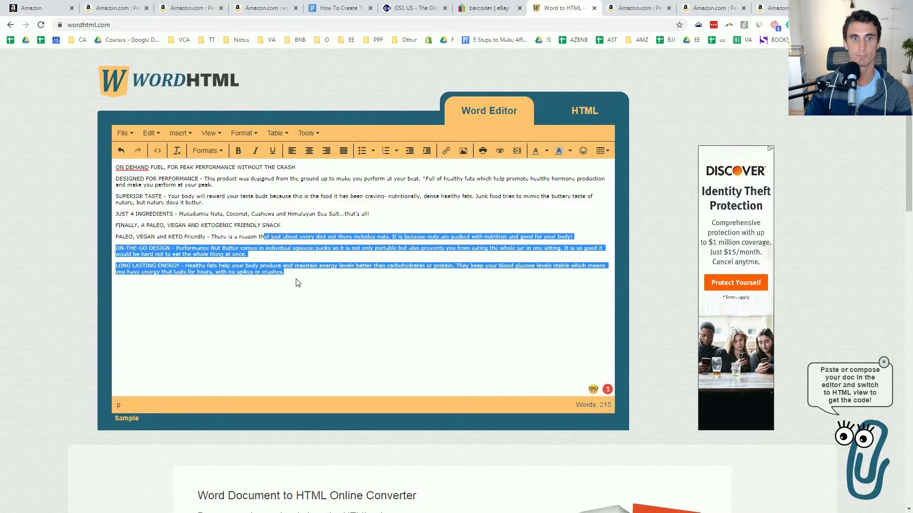
click(300, 278)
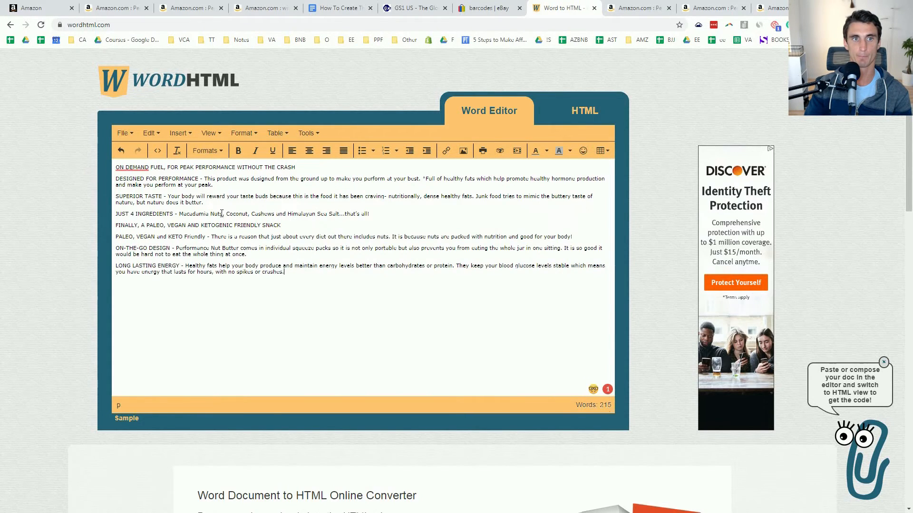
key(ctrl+a)
right_click(236, 194)
click(314, 232)
click(581, 113)
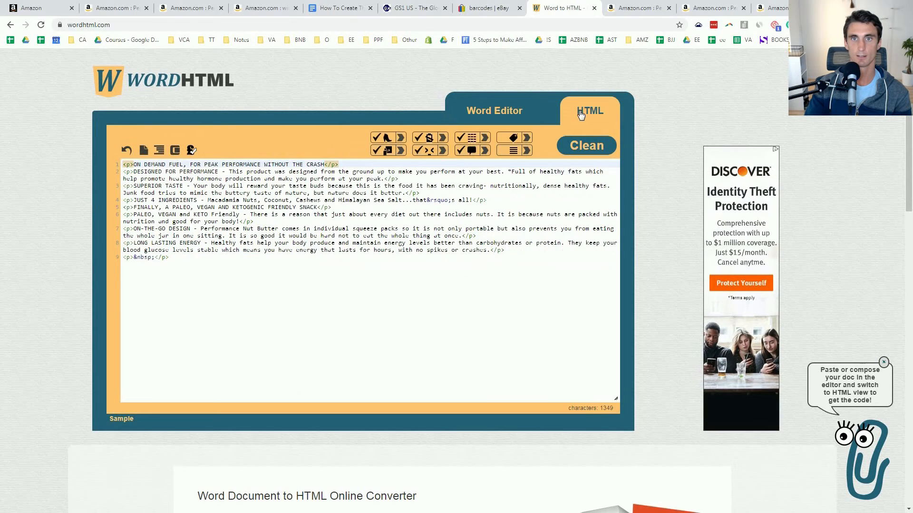
Step: Copy all of the description's HTML code into the Product Description field of the Seller Central listing
drag(226, 267, 110, 160)
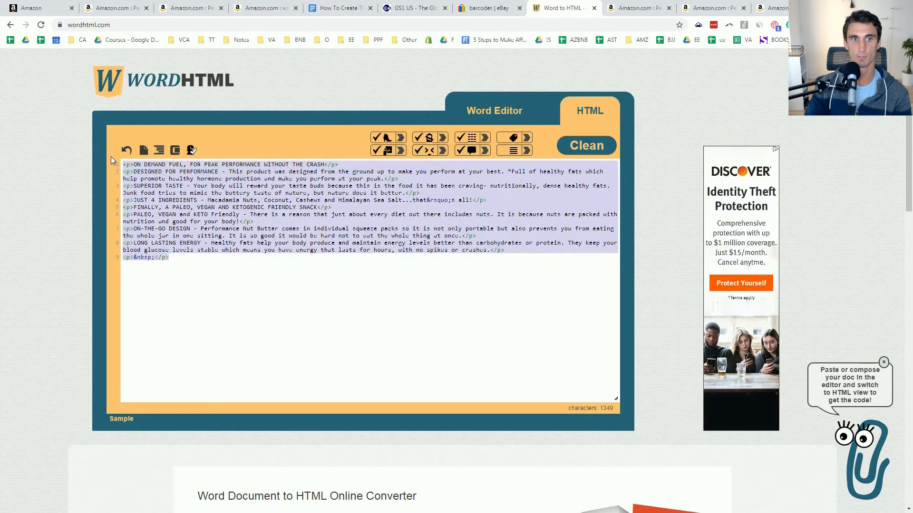
click(29, 7)
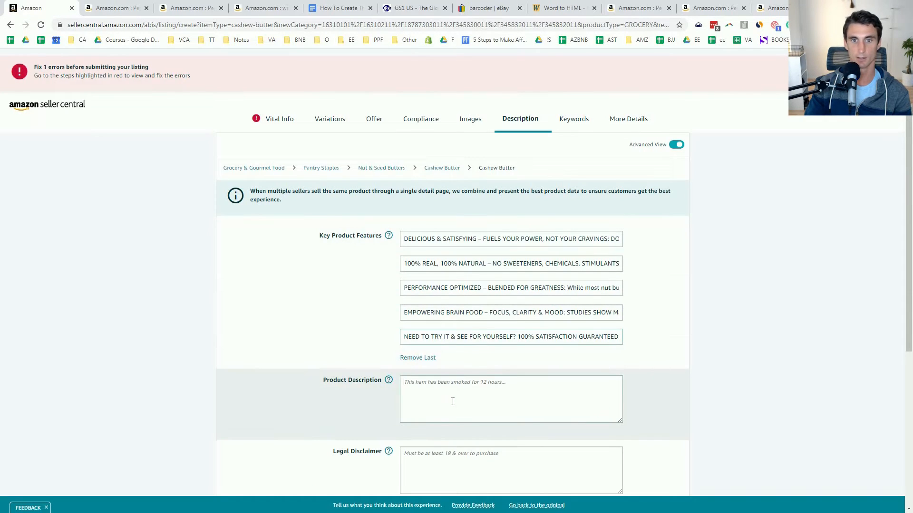
key(ctrl+v)
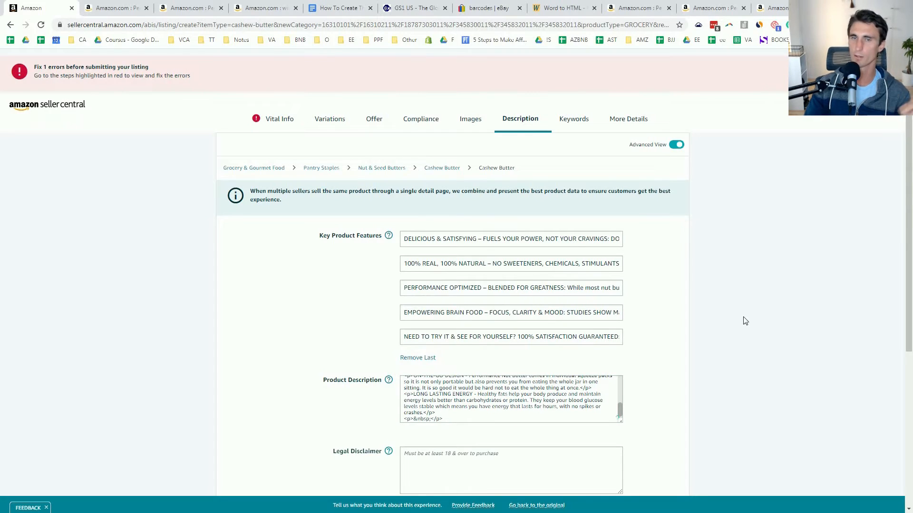
Step: Open the listing's Variations section and view the color options on the B Dancewear dance shorts listing as an example
click(331, 122)
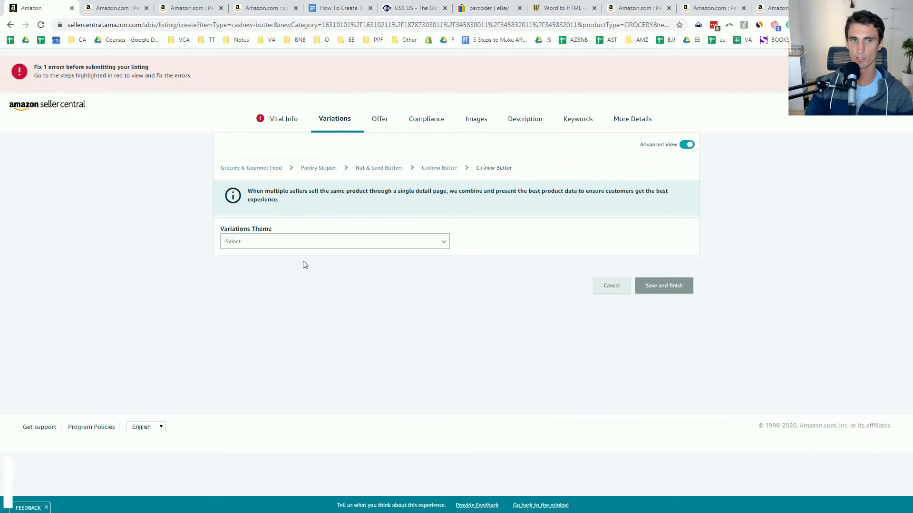
click(635, 8)
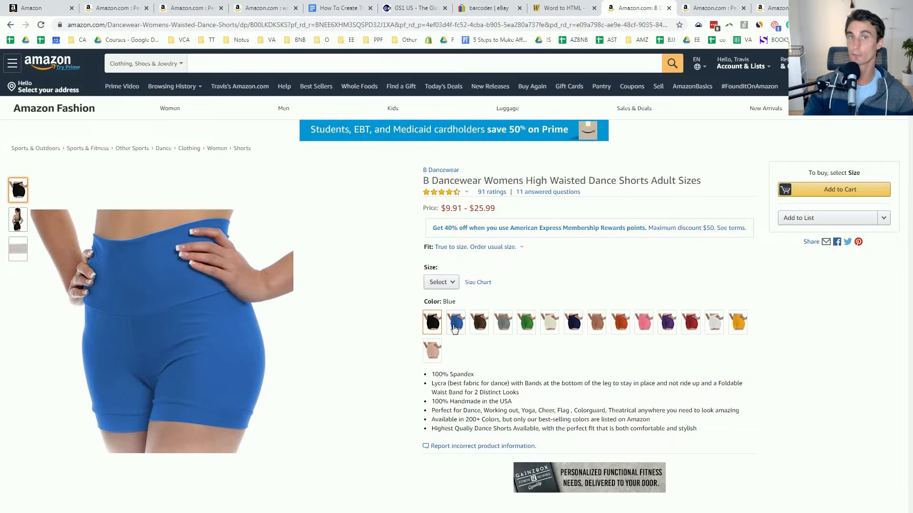
click(119, 12)
click(32, 8)
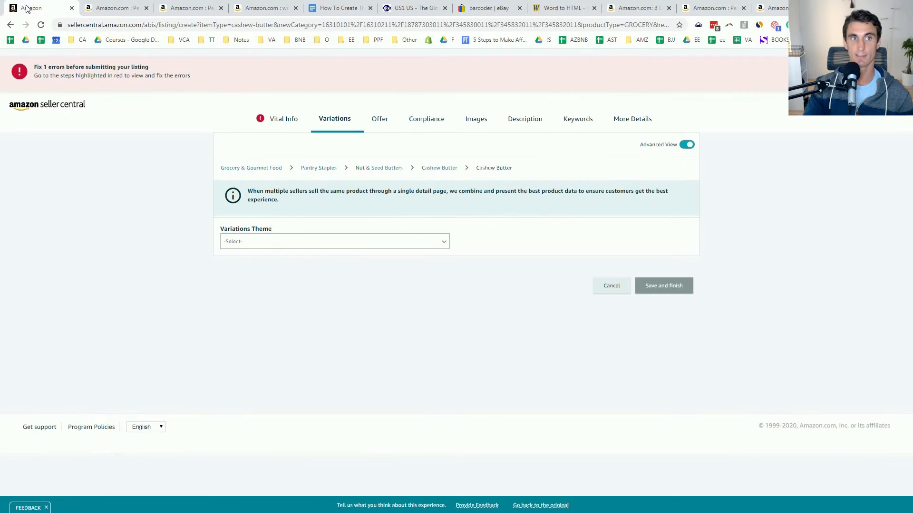
Step: Set the variations theme to Color and add the variations BLue, Black and red
click(315, 244)
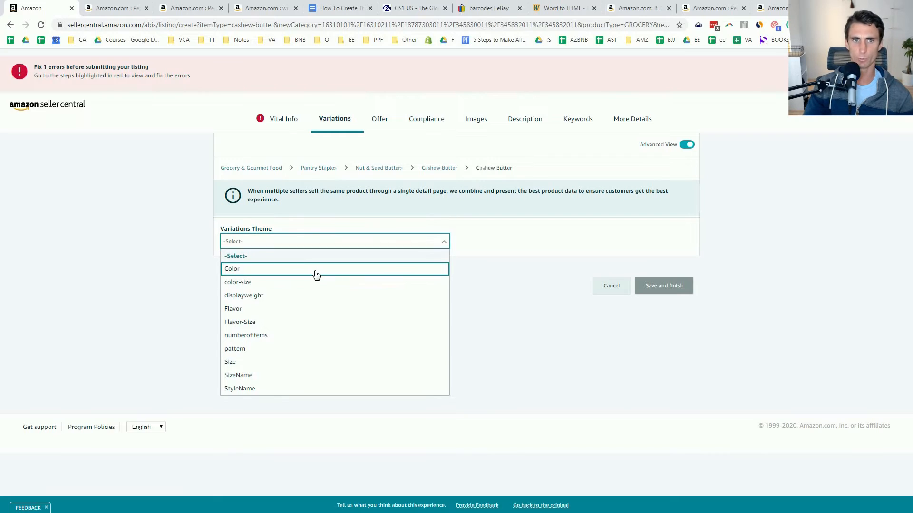
click(315, 269)
click(238, 328)
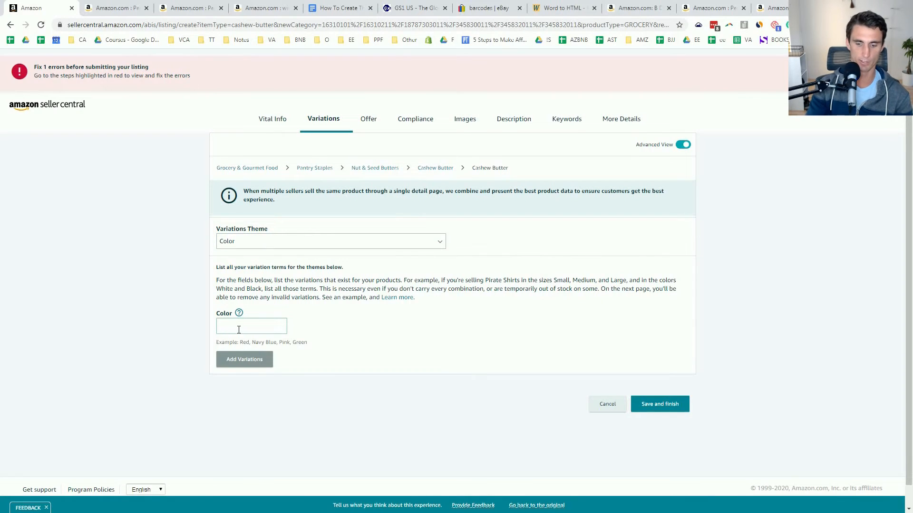
text(BLue)
text(Black)
key(Tab)
text(re)
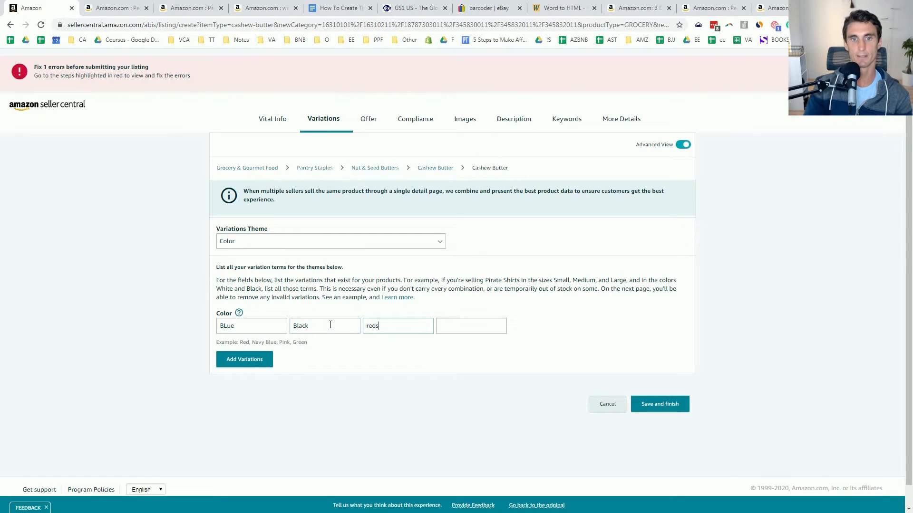
text(ds)
key(BackSpace)
click(257, 362)
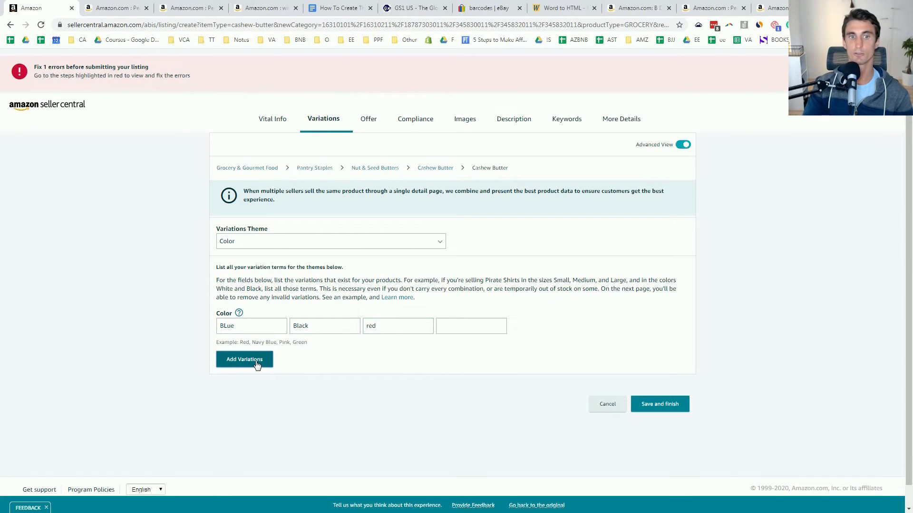
Step: Delete all three color variations from the variations table
scroll(395, 352, down, 5)
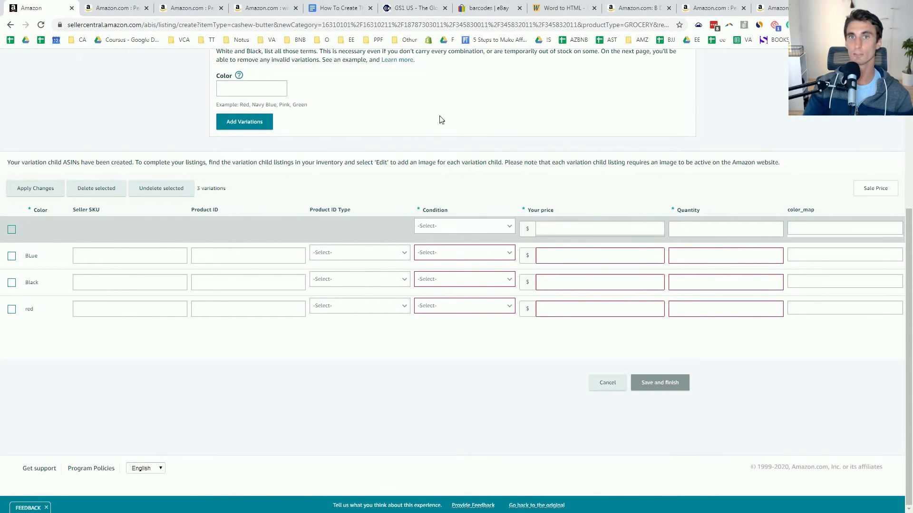
click(10, 230)
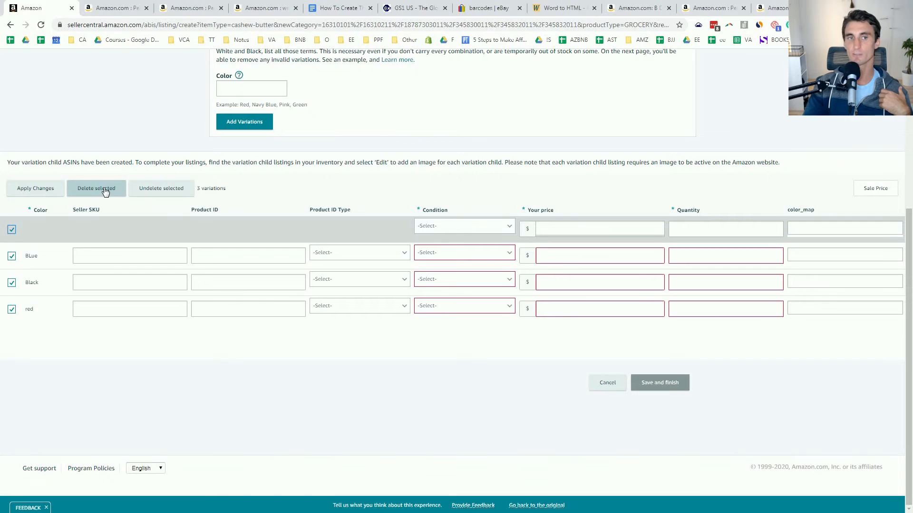
click(105, 190)
scroll(471, 230, up, 5)
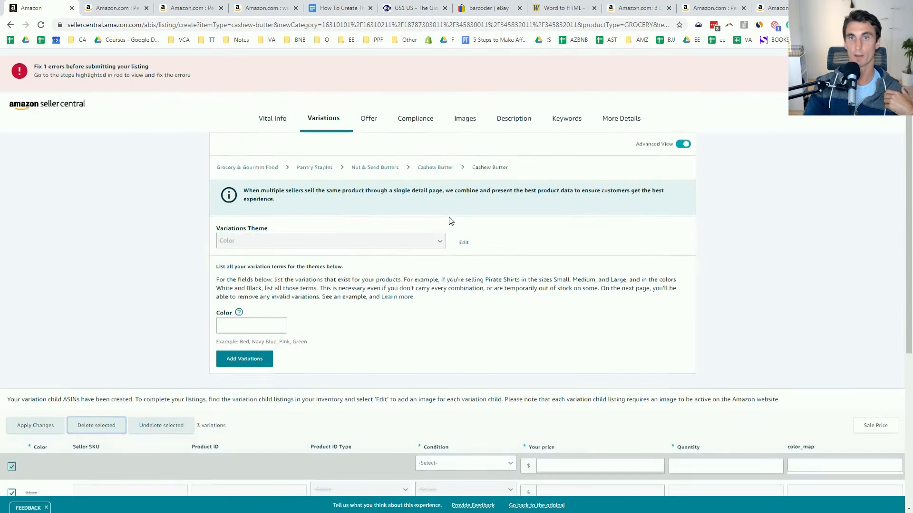
Step: Compare the macadamia listing's images with the cacao listing and the wine flash cards search page, and return to Seller Central
click(118, 8)
click(187, 9)
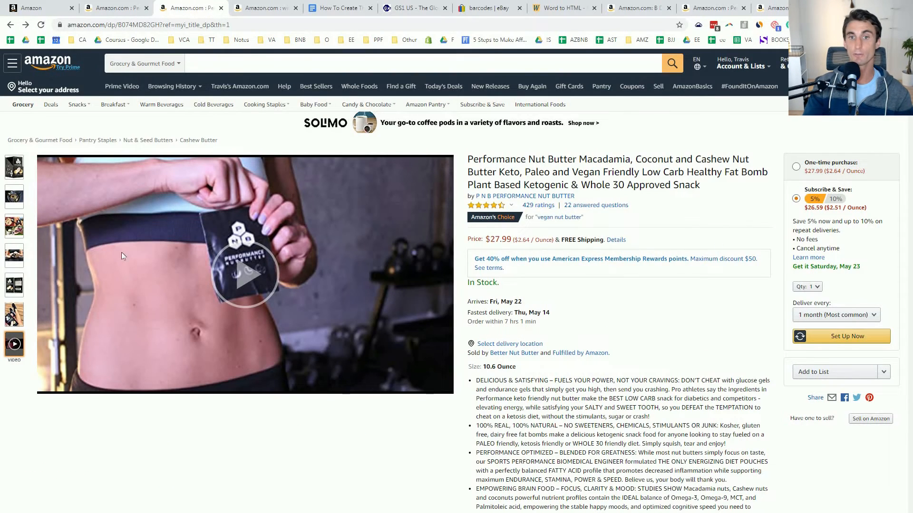
mouse_move(16, 201)
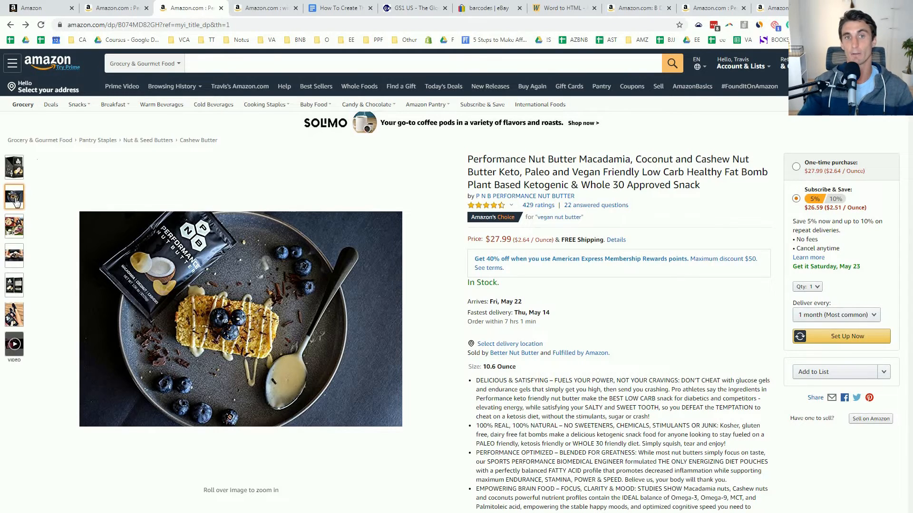
click(110, 8)
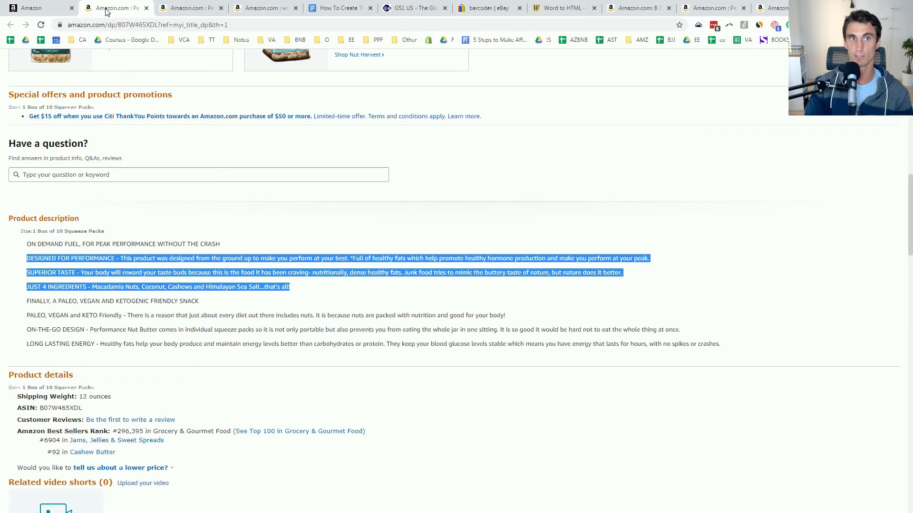
click(262, 8)
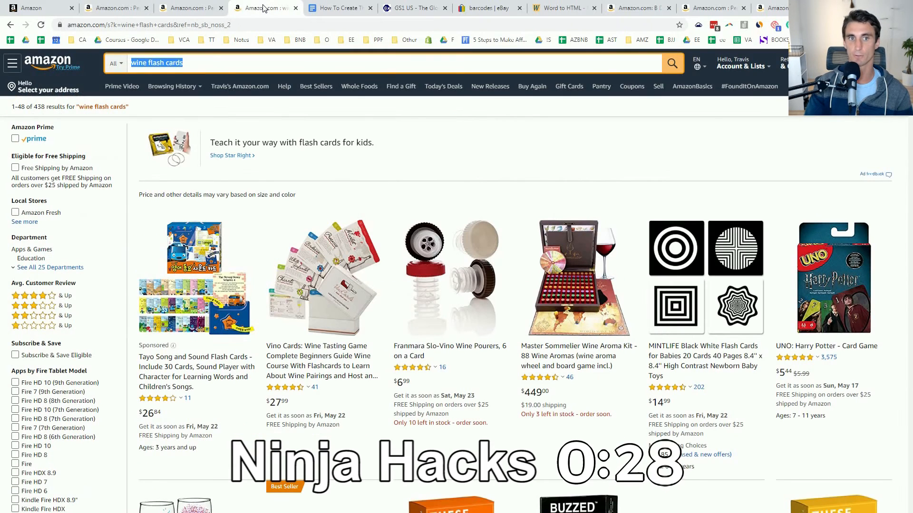
click(31, 8)
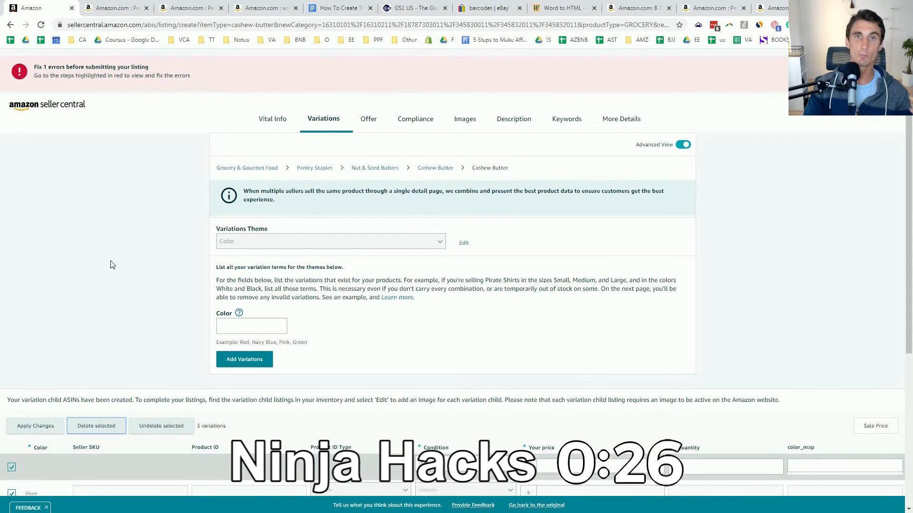
Step: Open the listing's Keywords section and read the help for the Search Terms field
click(566, 124)
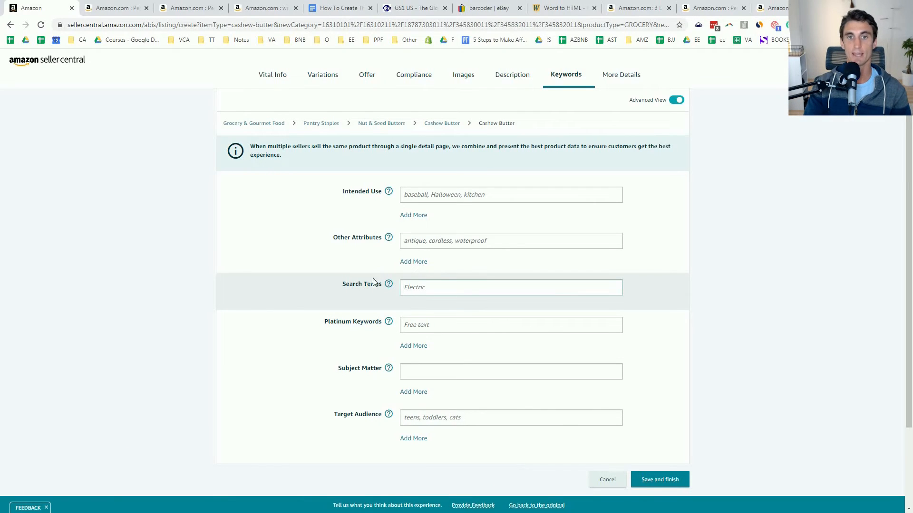
click(422, 287)
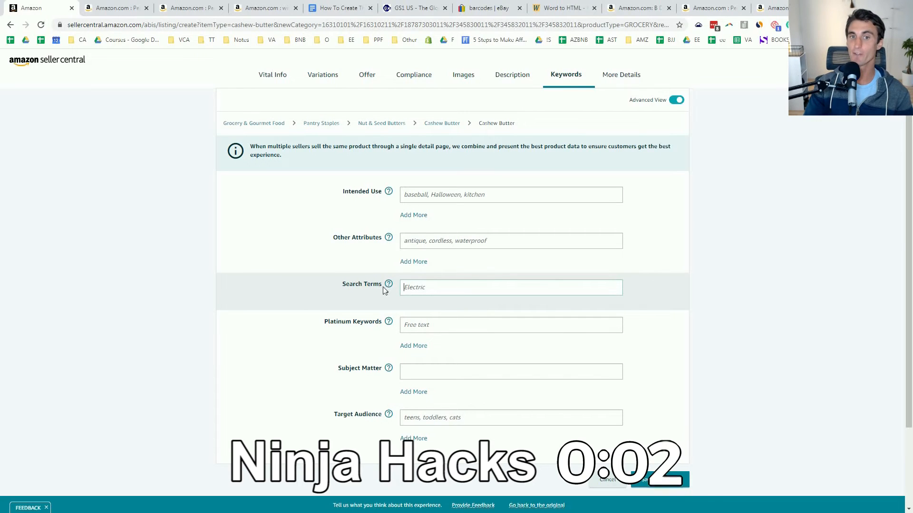
mouse_move(390, 286)
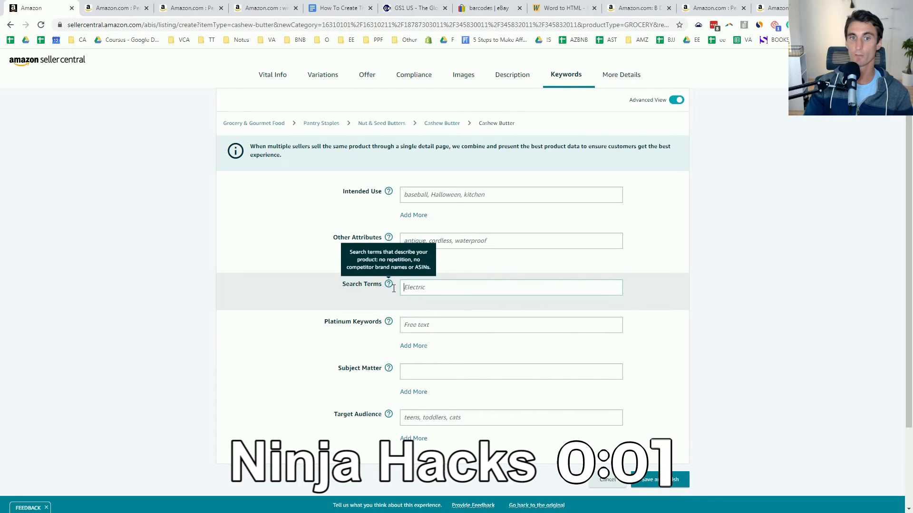
Step: View the macadamia listing's product video, and open the A+ Content Manager from the Seller Central home page
click(189, 8)
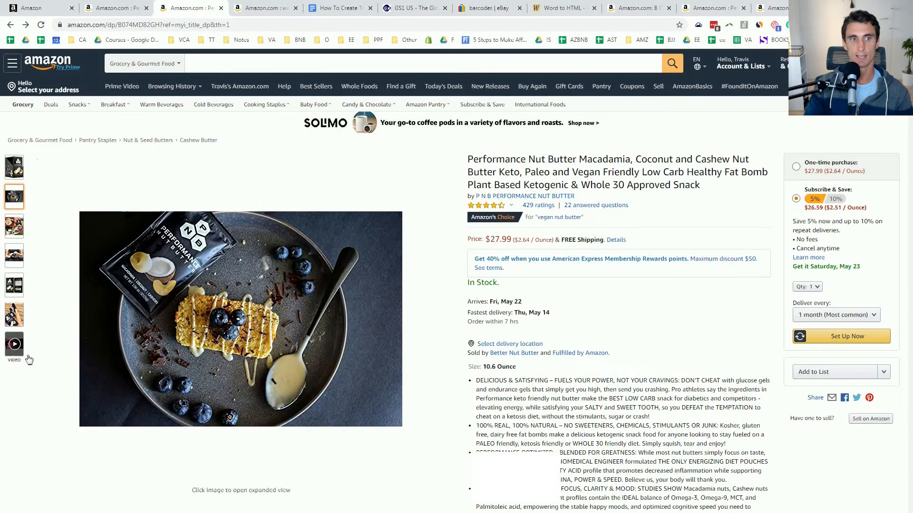
click(14, 344)
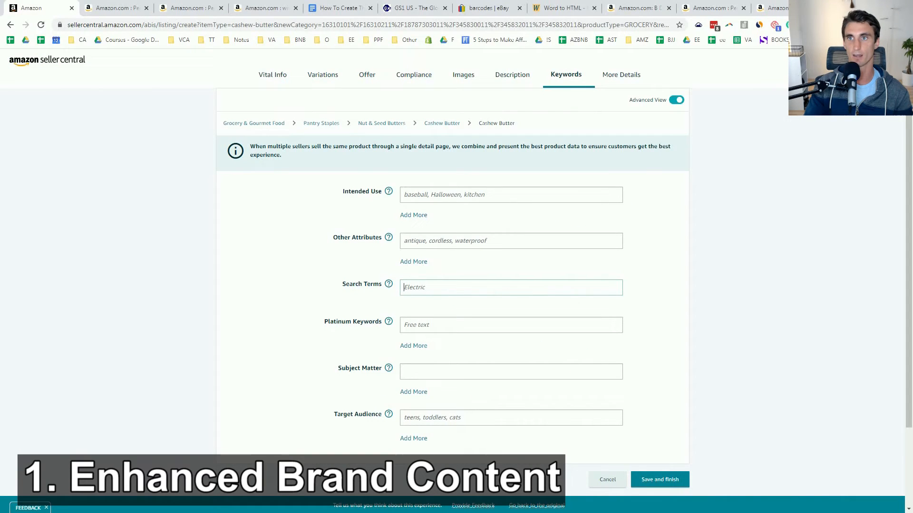
click(839, 40)
click(697, 87)
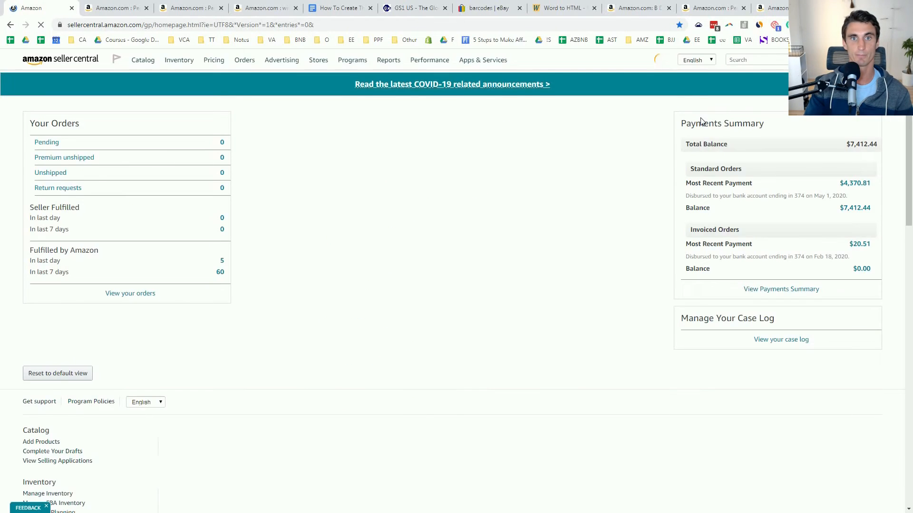
mouse_move(173, 75)
click(181, 118)
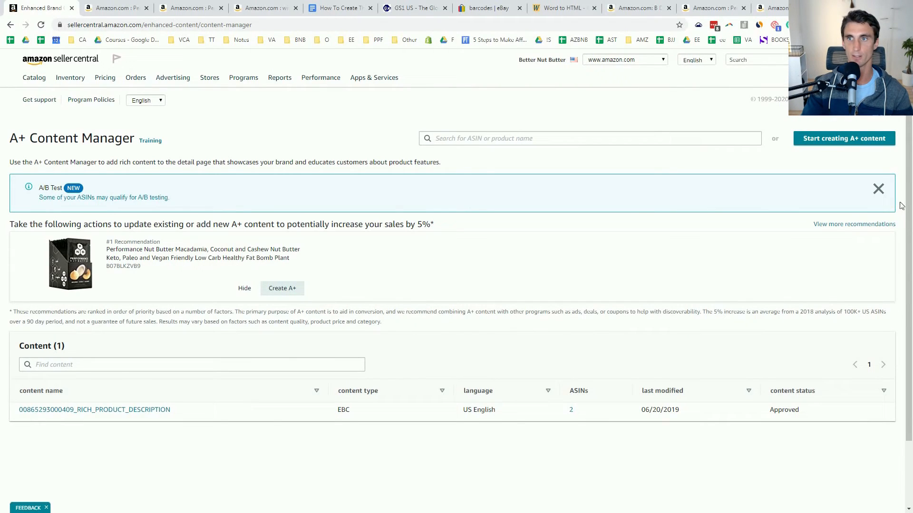
Step: Examine the macadamia listing's enhanced brand content, product videos, and customer questions and reviews
click(181, 8)
scroll(554, 392, down, 20)
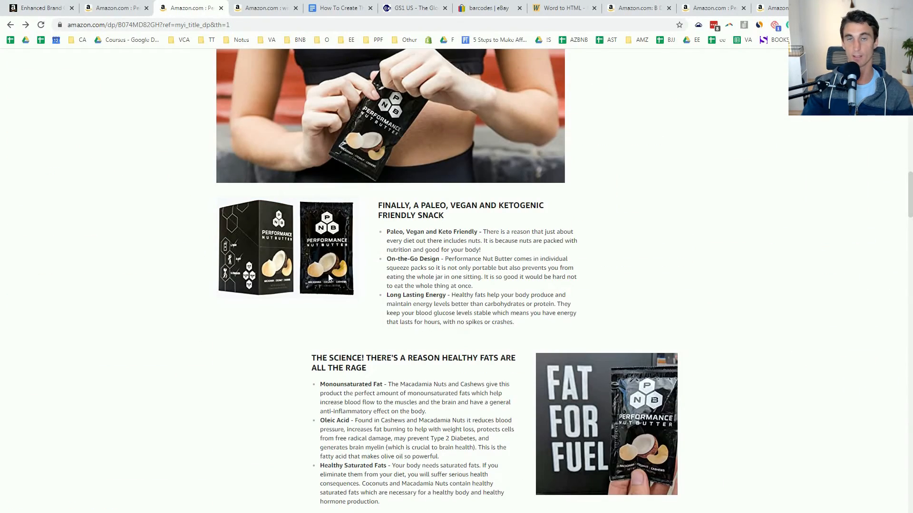
scroll(326, 217, down, 15)
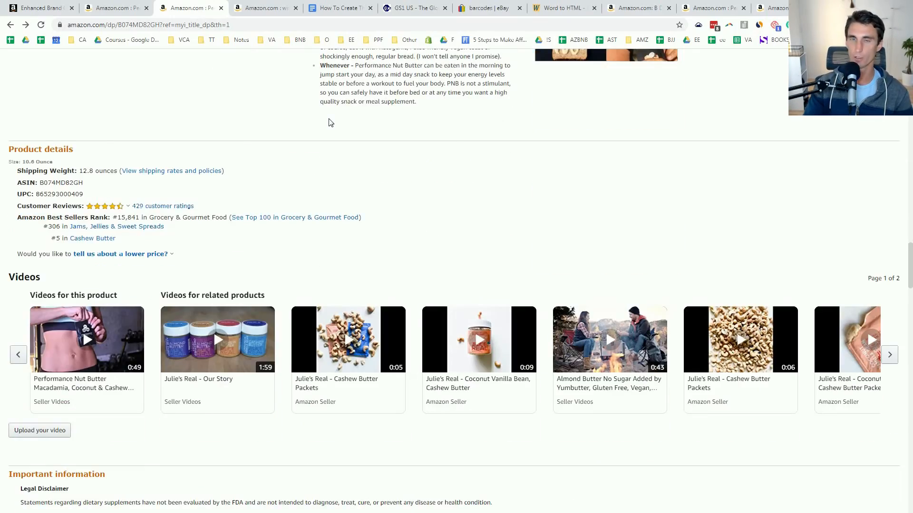
scroll(331, 122, down, 10)
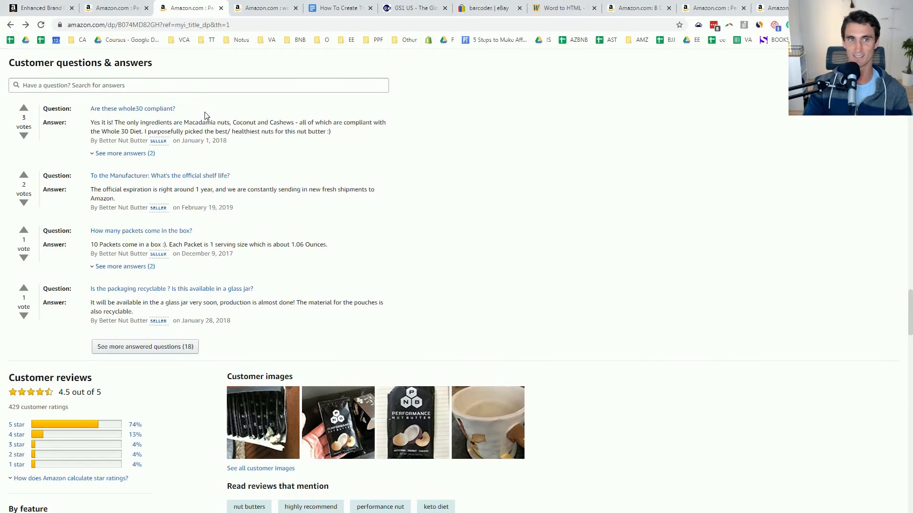
Step: Highlight the Whole30 question in the macadamia listing's customer questions, and review the answers alongside the enhanced brand content
drag(187, 113, 81, 112)
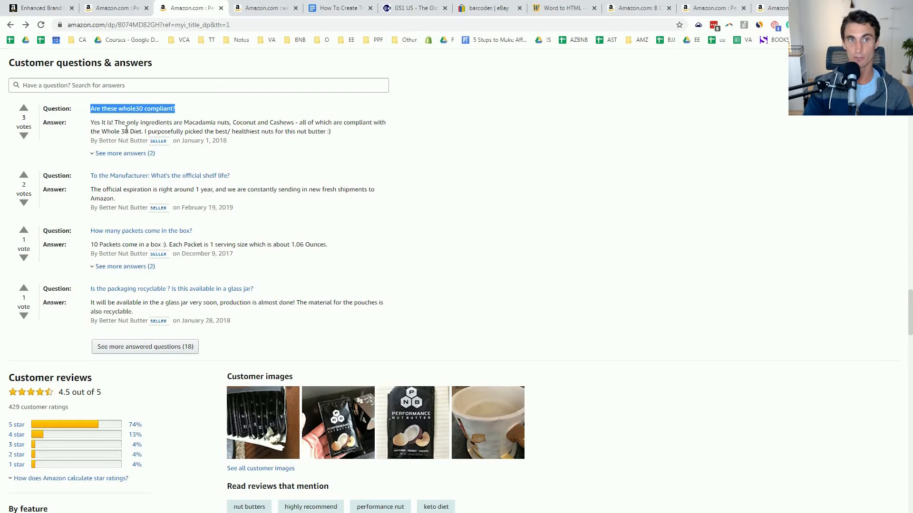
scroll(467, 206, up, 15)
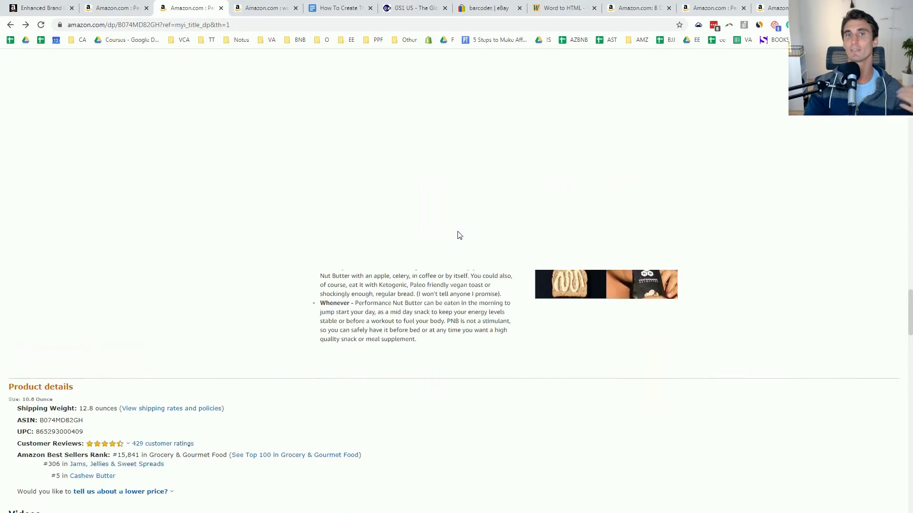
scroll(458, 231, up, 3)
scroll(458, 231, down, 15)
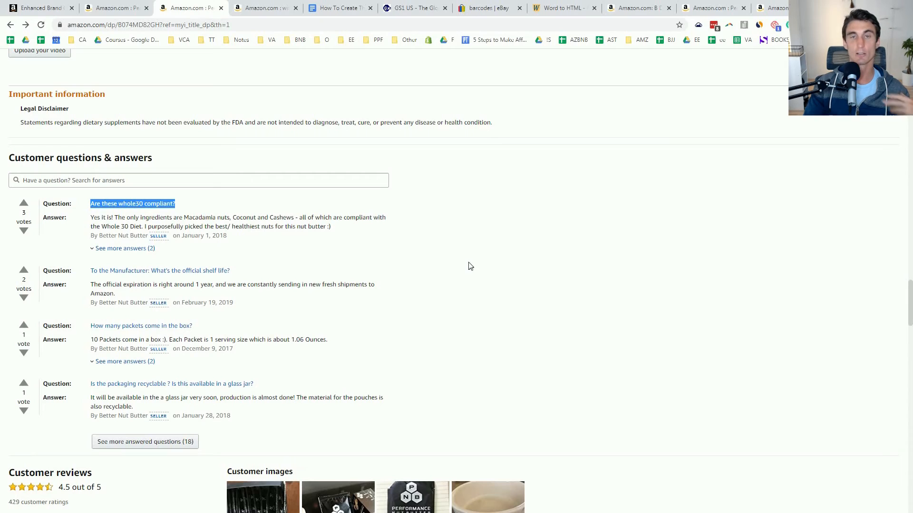
scroll(469, 258, up, 10)
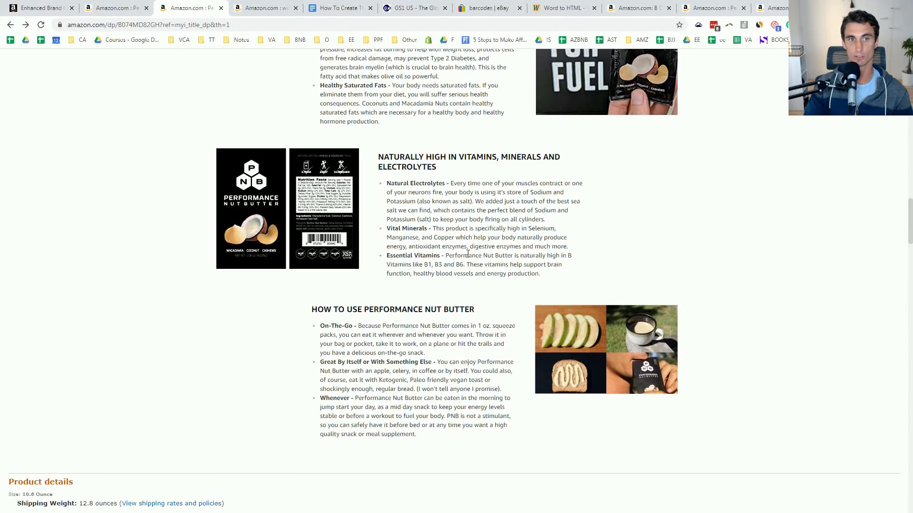
scroll(273, 273, down, 10)
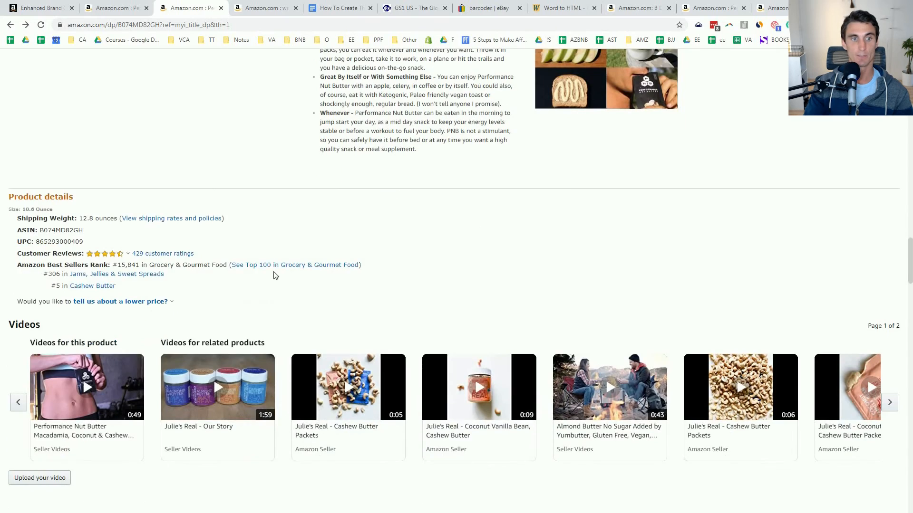
Step: Highlight the four multi-box discount offers in the macadamia listing's special offers, and check the A+ Content Manager in Seller Central
scroll(234, 263, up, 15)
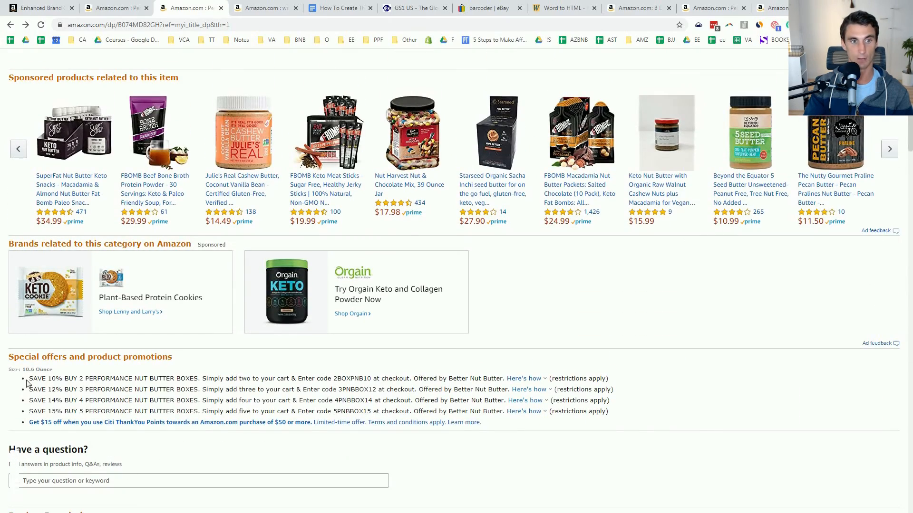
drag(27, 379, 640, 416)
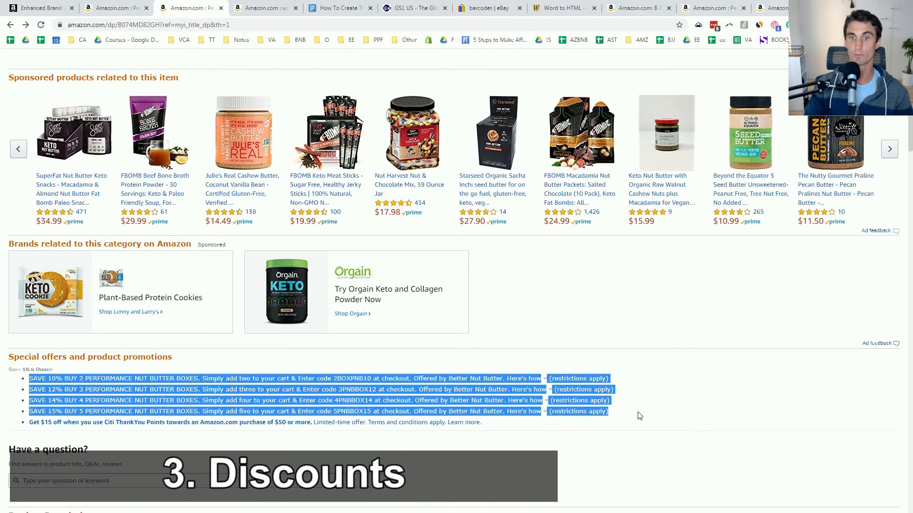
click(27, 8)
mouse_move(175, 80)
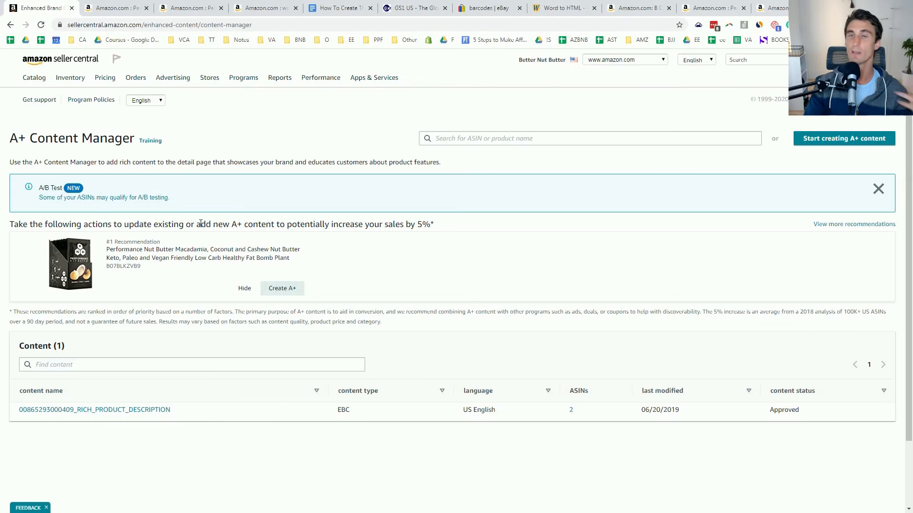
Step: View the macadamia listing's star rating breakdown, and switch to the wine flash cards search results for comparison
click(191, 16)
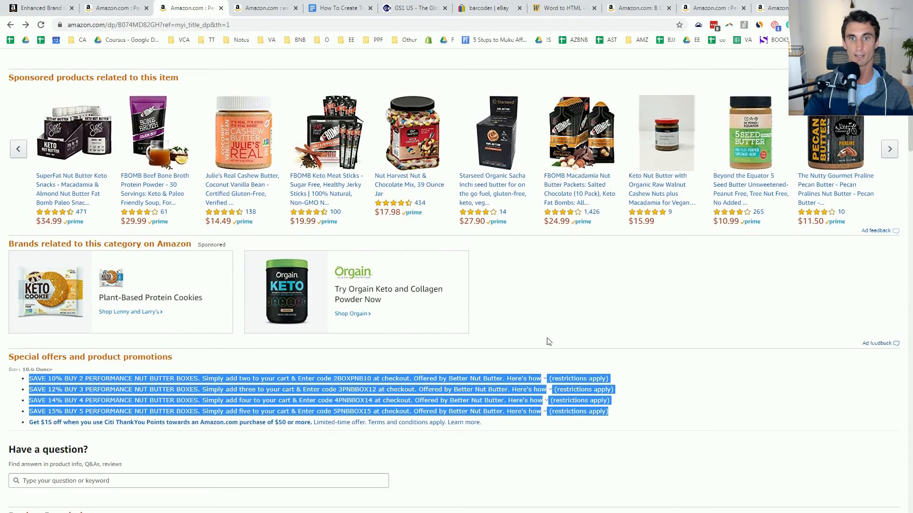
scroll(546, 343, up, 15)
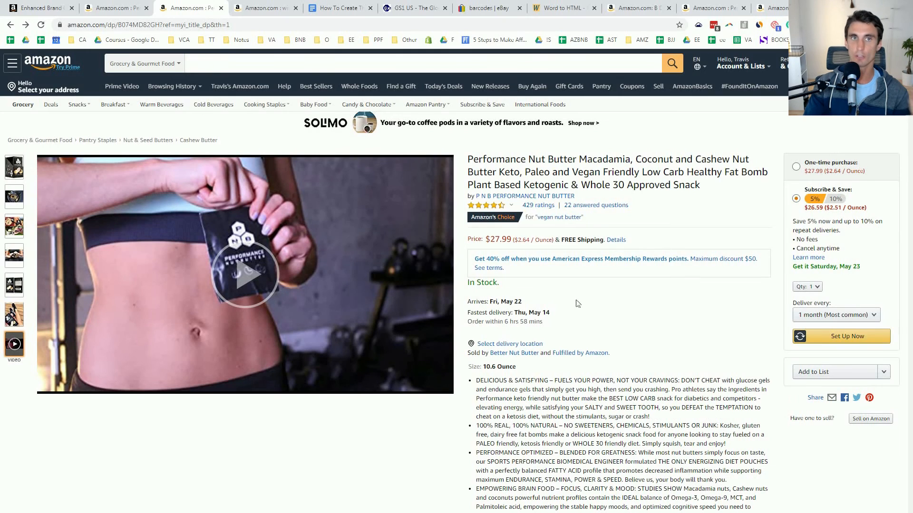
mouse_move(507, 207)
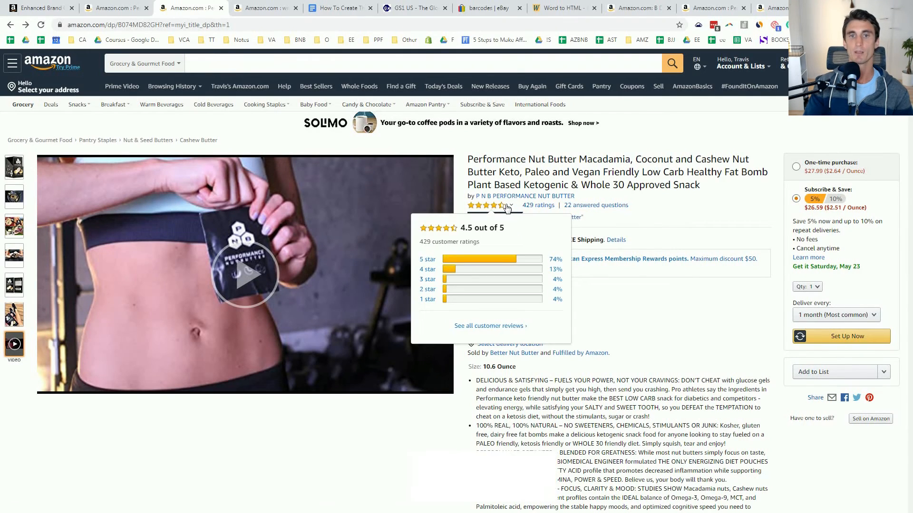
click(267, 8)
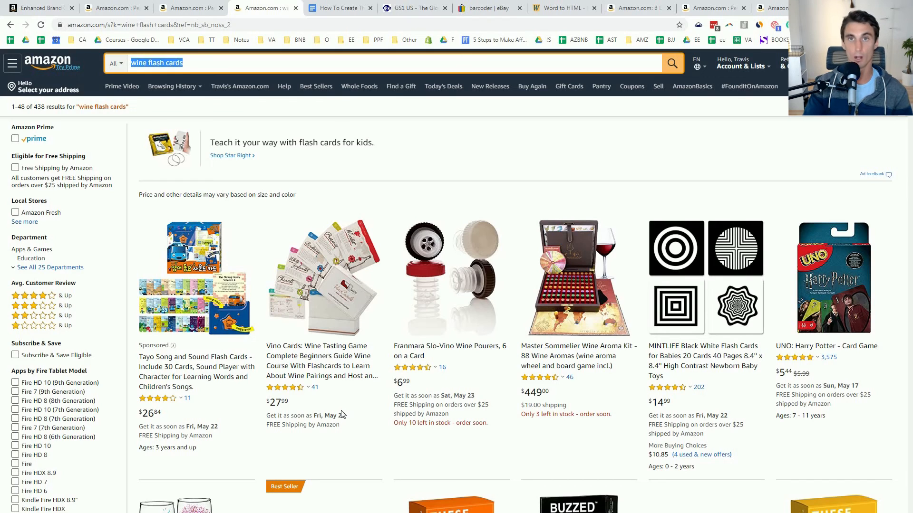
Step: Examine the cacao listing's product description and both product images, enlarging the box image for a closer view
click(119, 12)
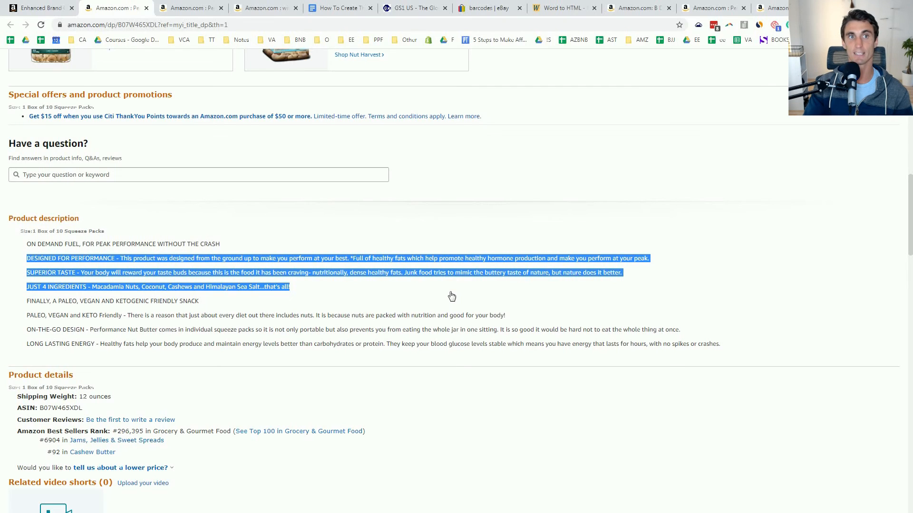
click(433, 269)
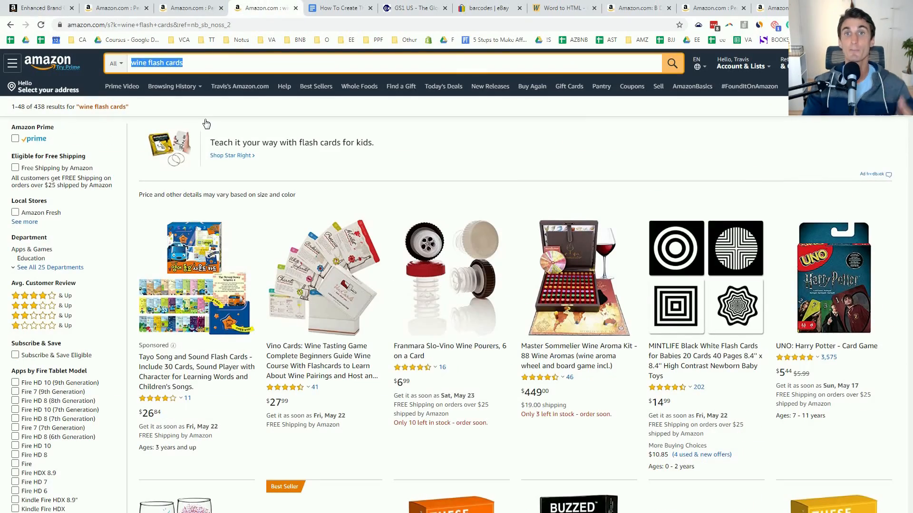
click(114, 8)
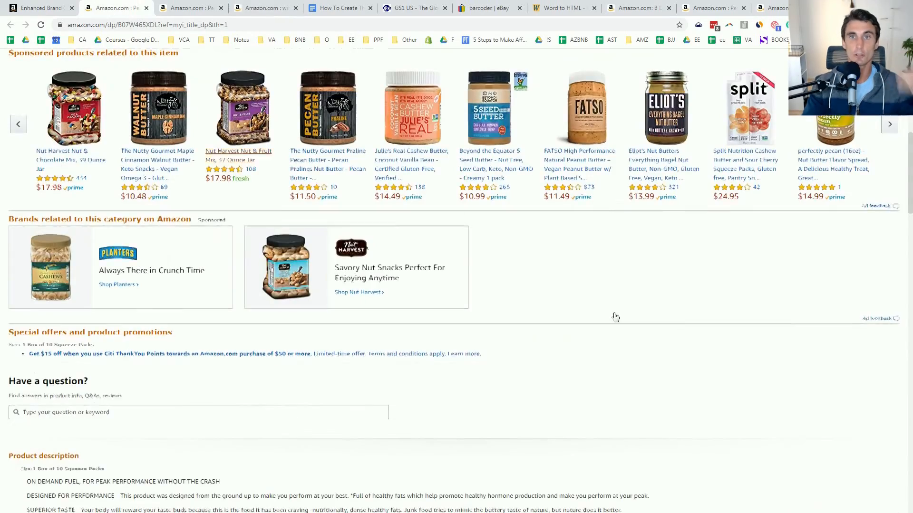
scroll(608, 319, up, 8)
scroll(597, 329, up, 2)
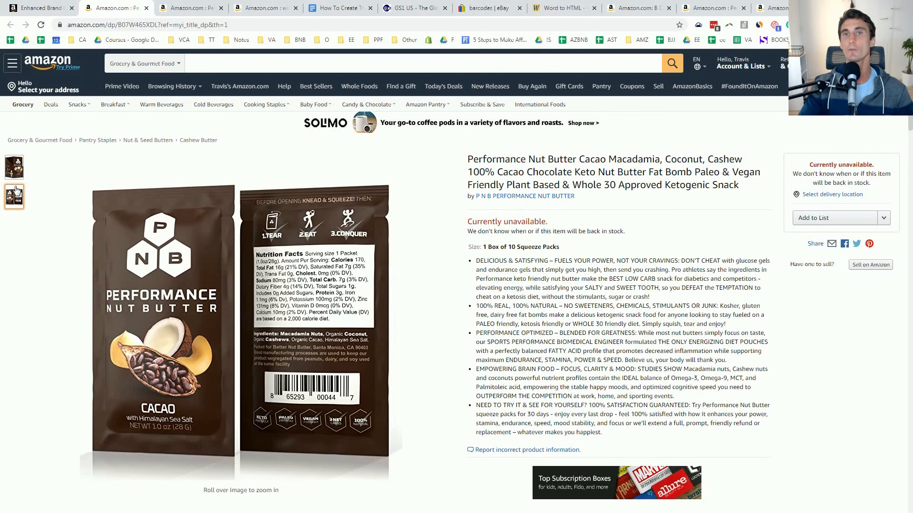
mouse_move(17, 172)
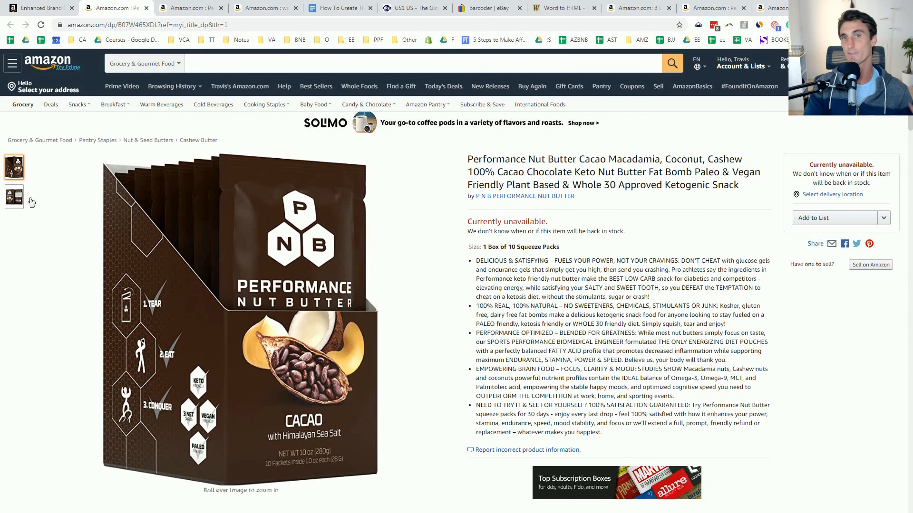
mouse_move(370, 315)
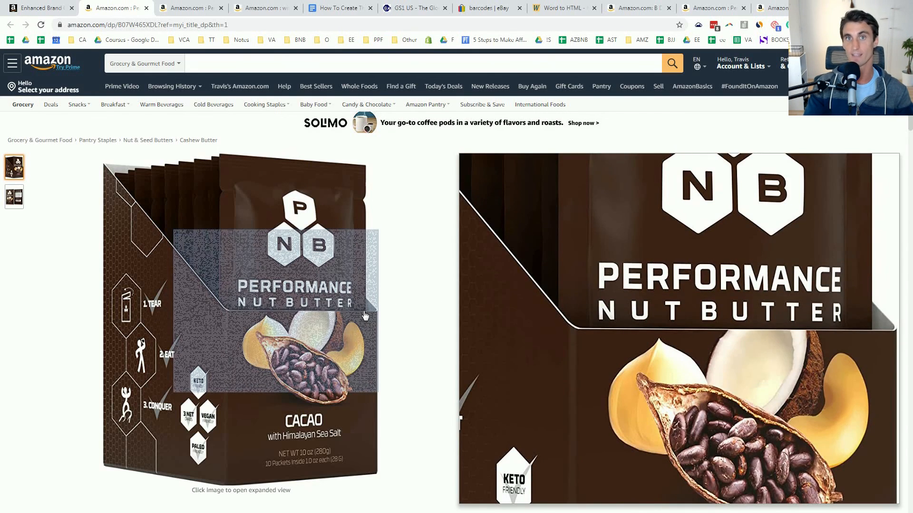